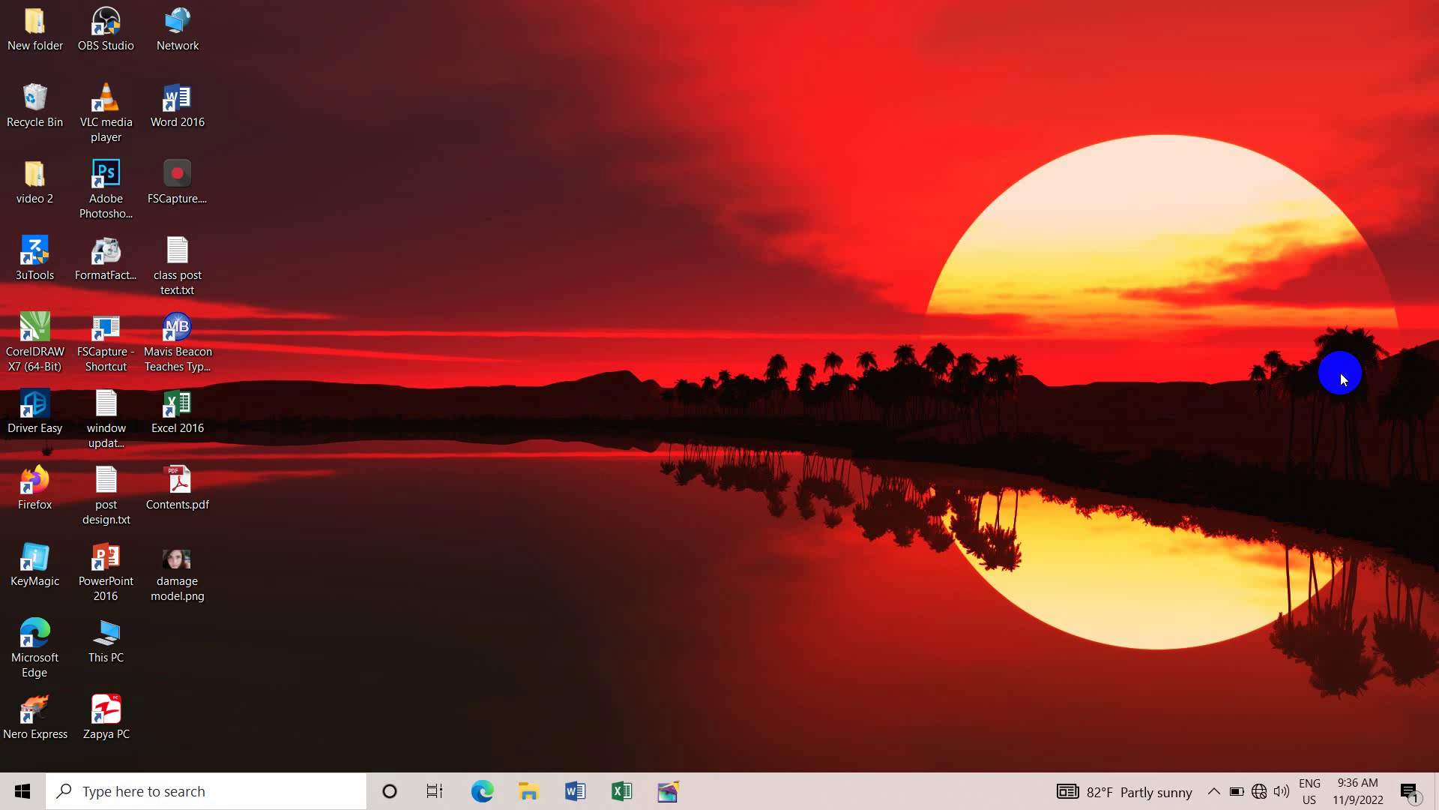
Step: Refresh the desktop and check the processor and installed RAM in This PC's properties, closing the window when done
right_click(384, 221)
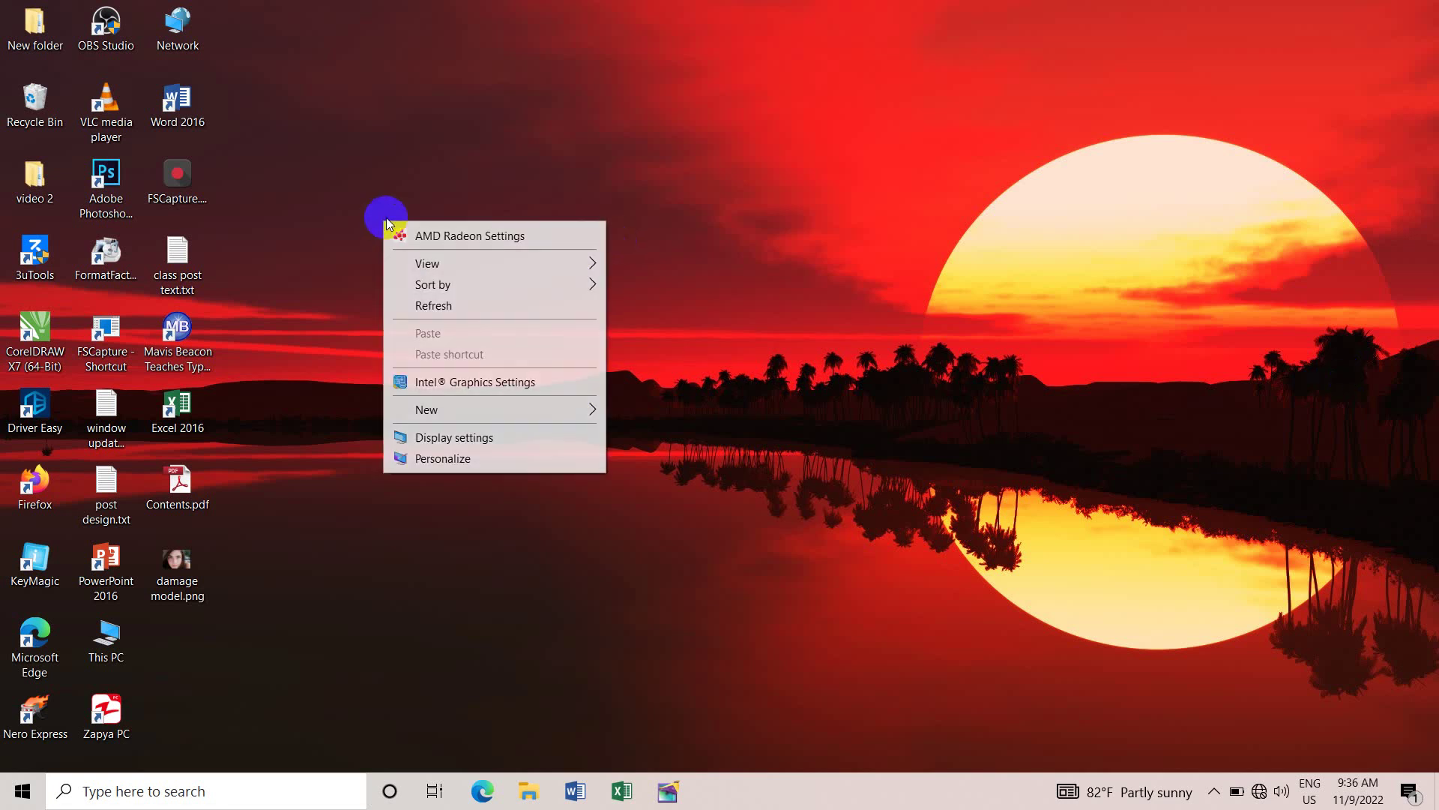
left_click(469, 304)
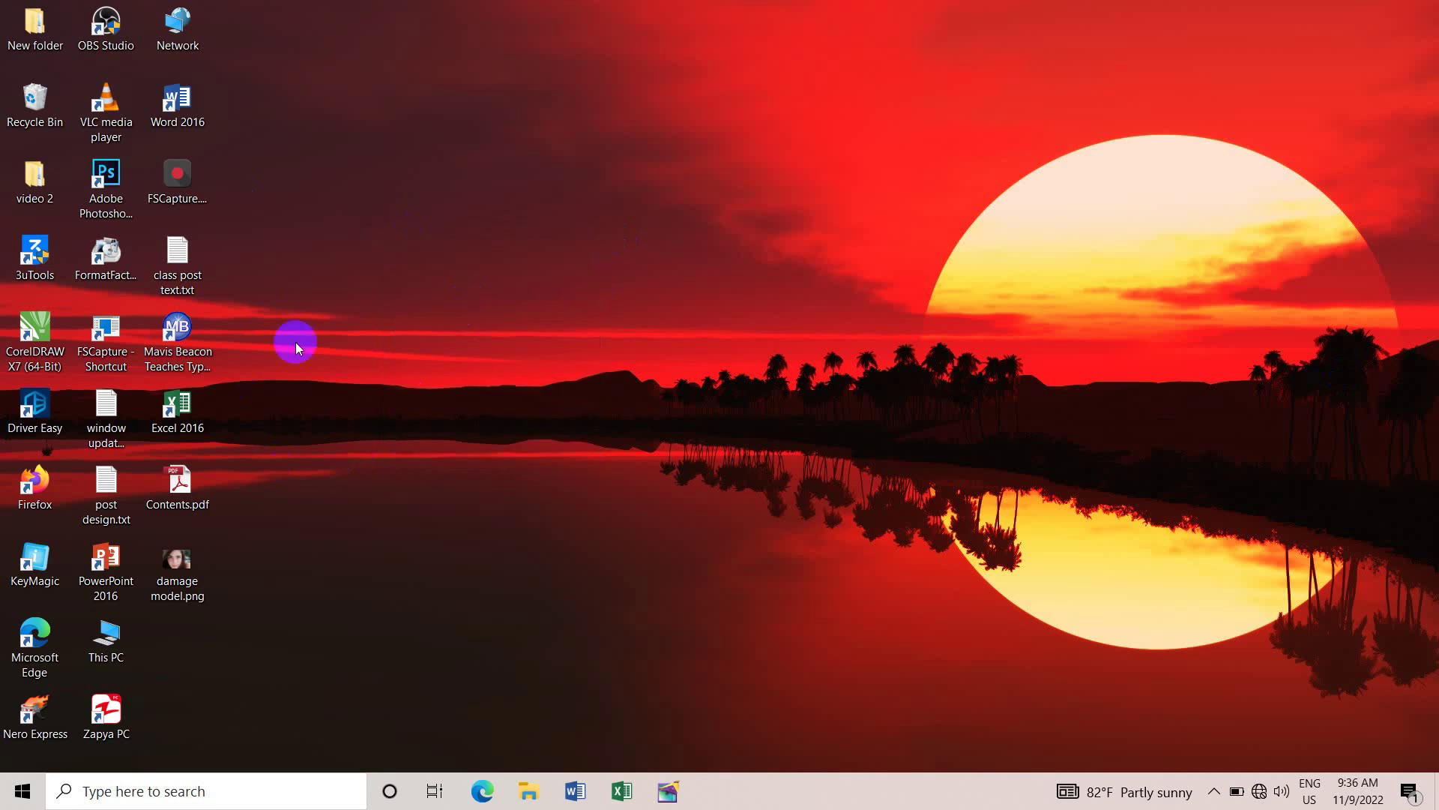
left_click(113, 643)
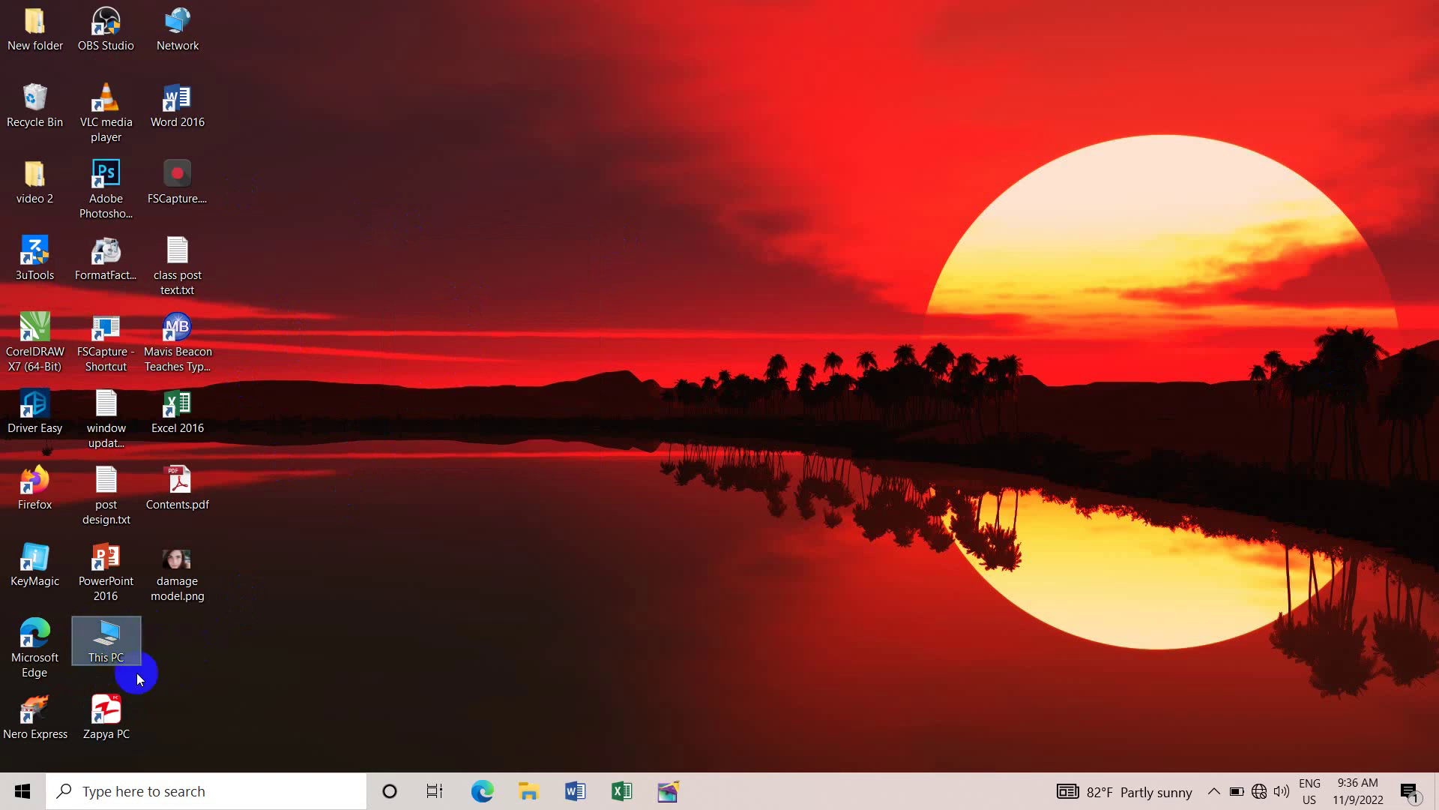
right_click(107, 643)
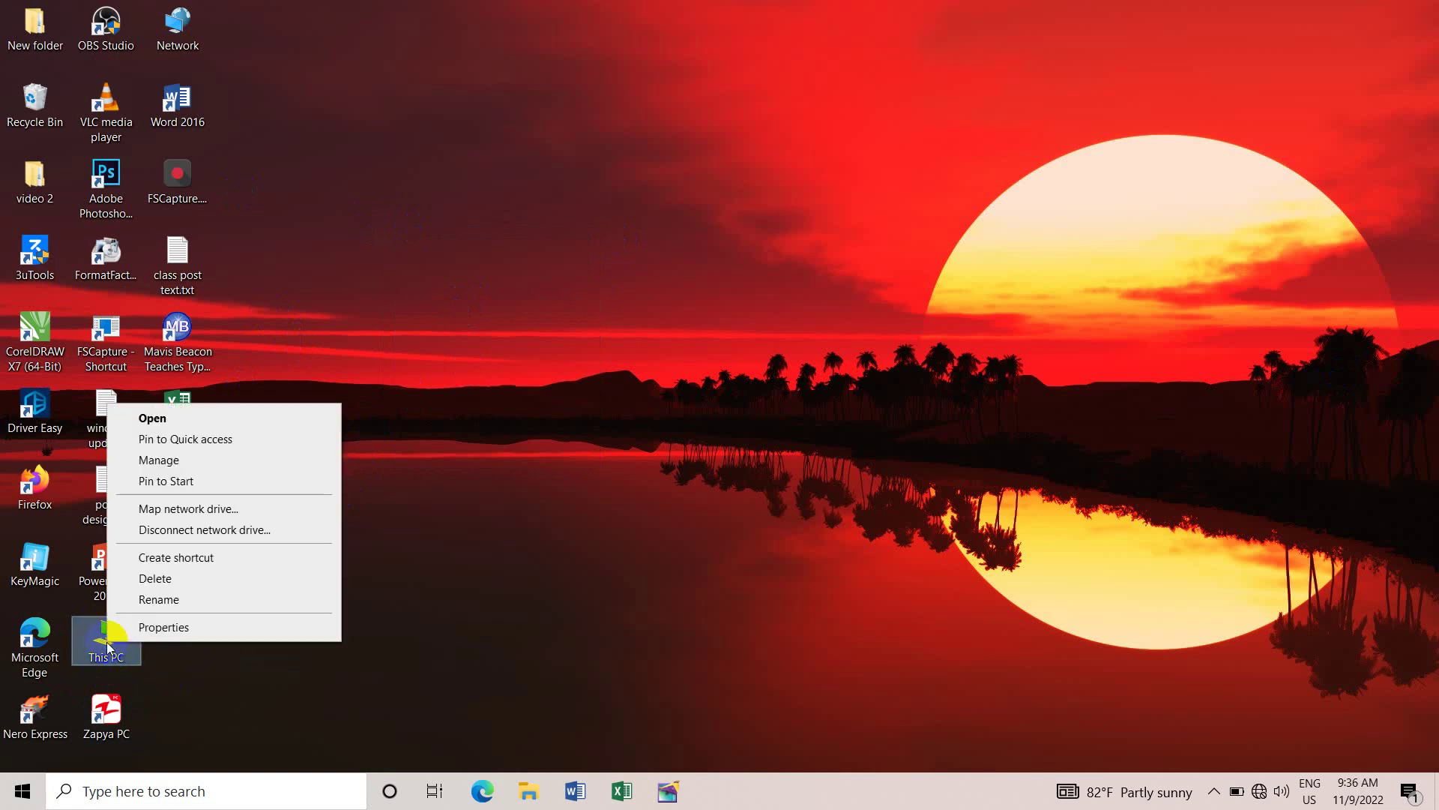
left_click(169, 629)
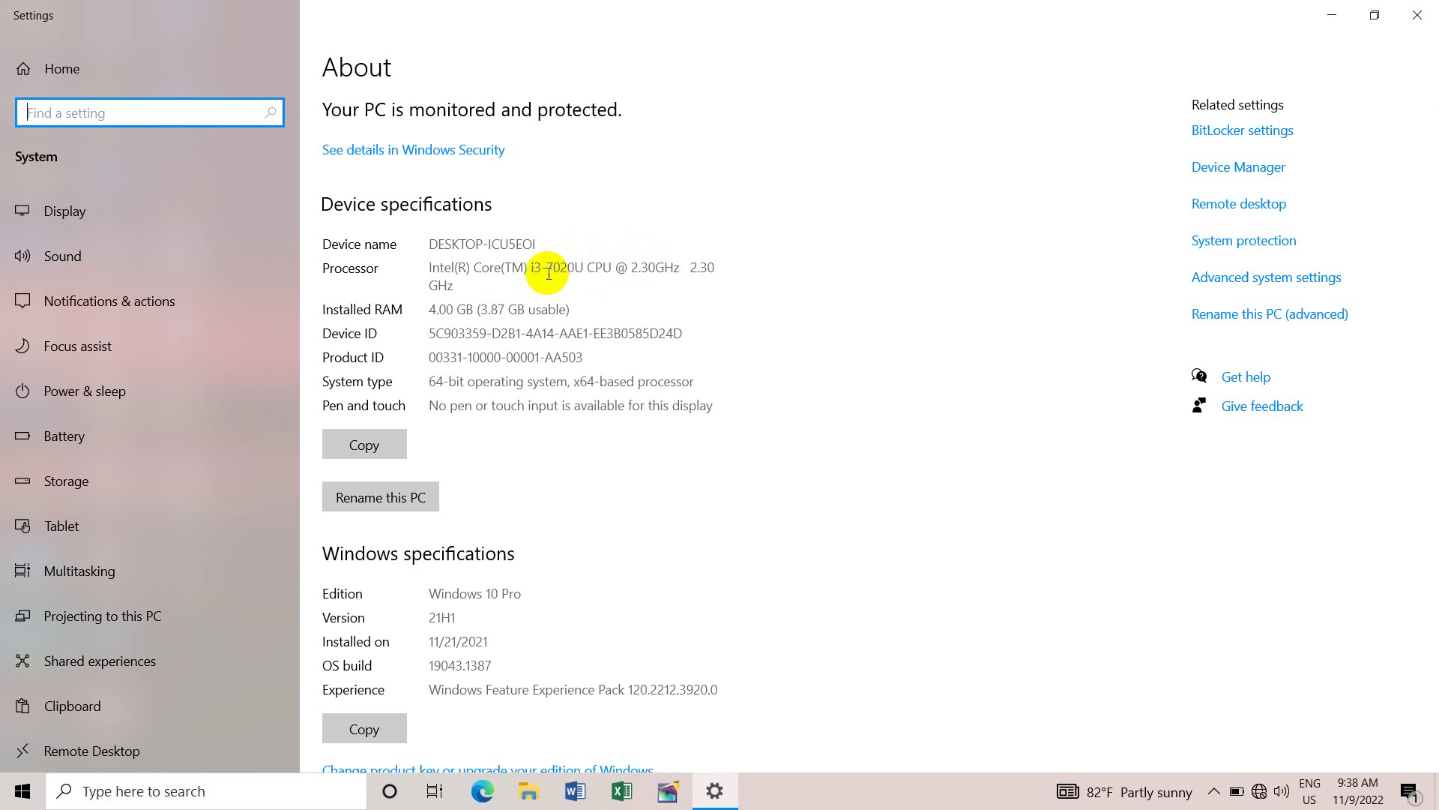
left_click(1416, 15)
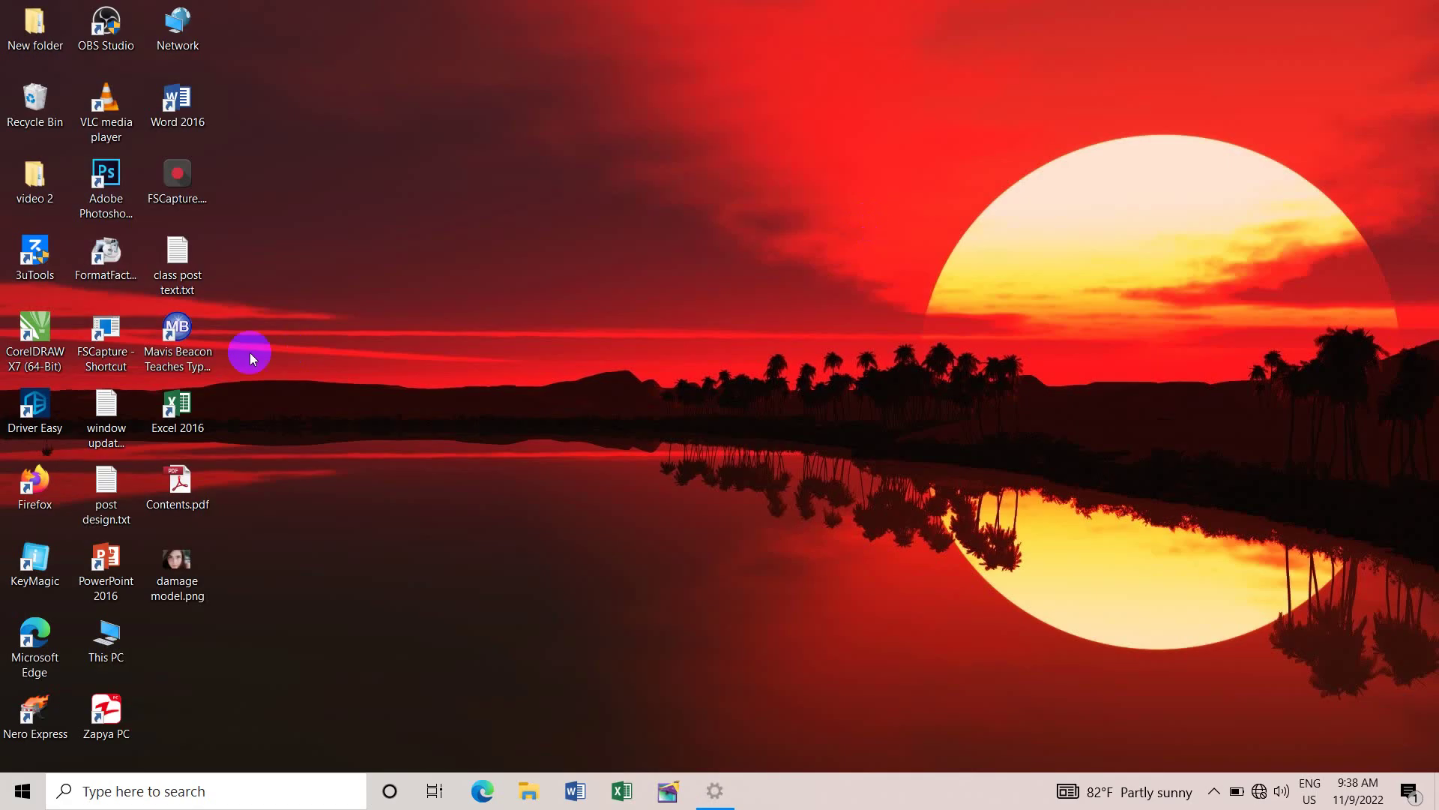
Step: Open Computer Management for This PC and show its Device Manager
right_click(246, 227)
left_click(350, 312)
right_click(114, 643)
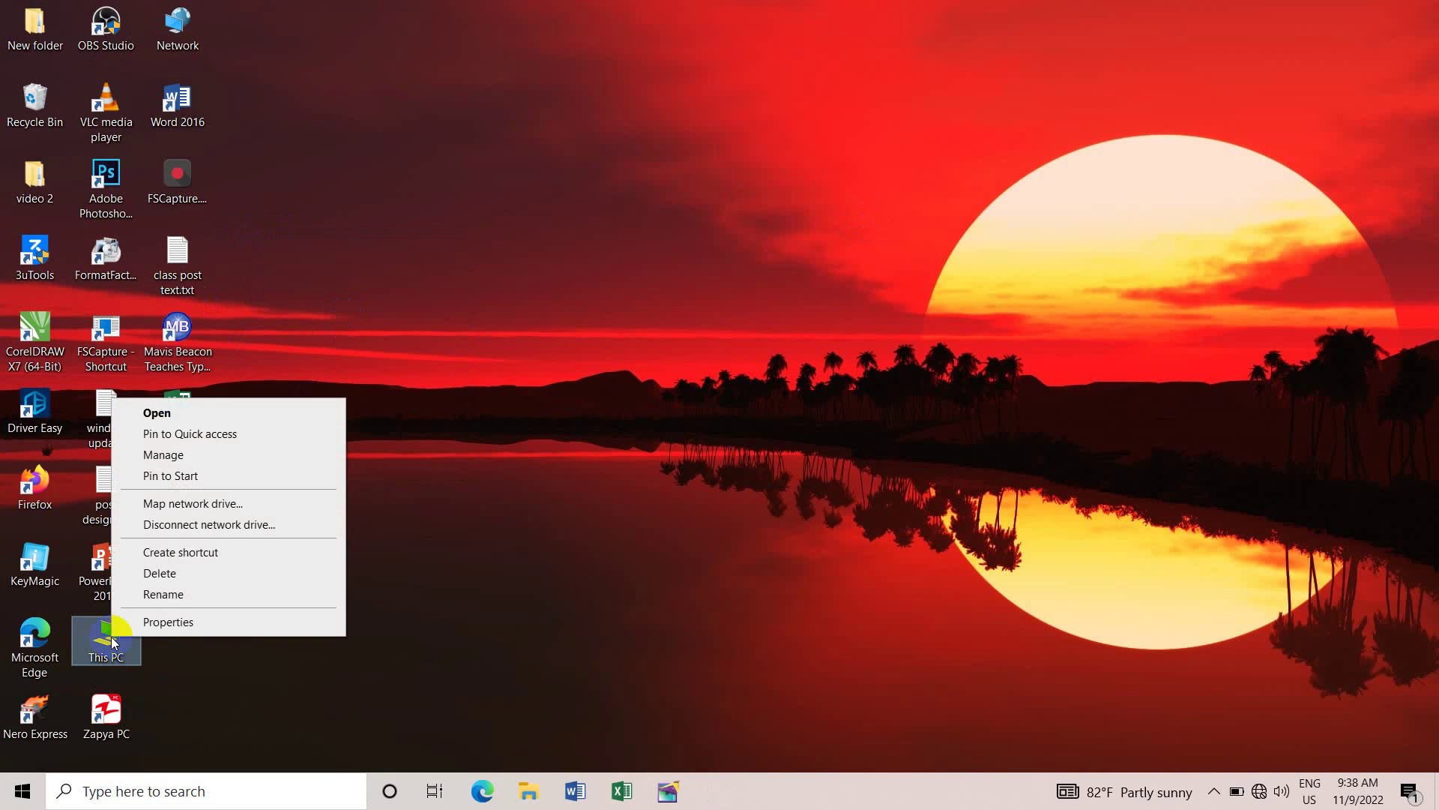
left_click(207, 455)
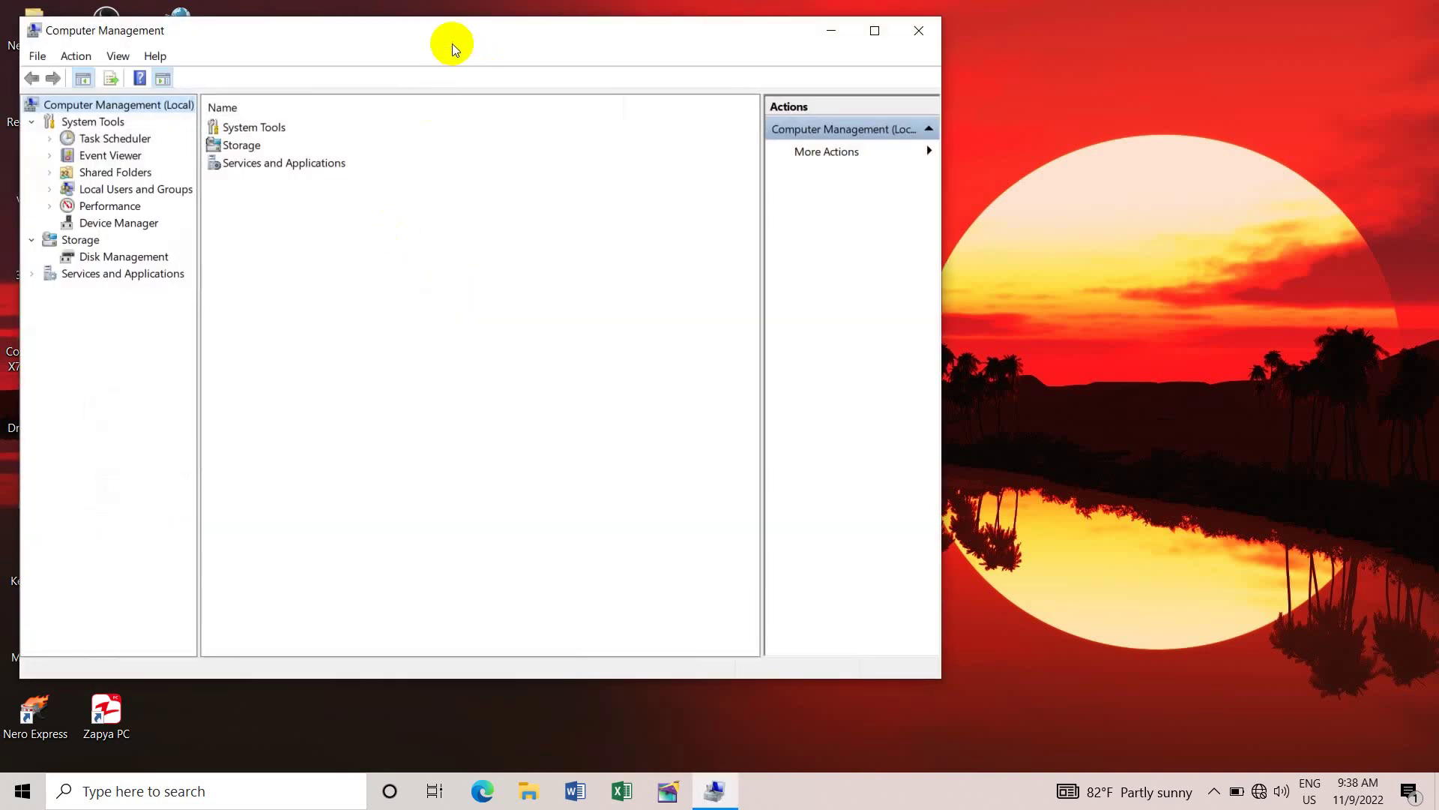
left_click_drag(452, 43, 598, 65)
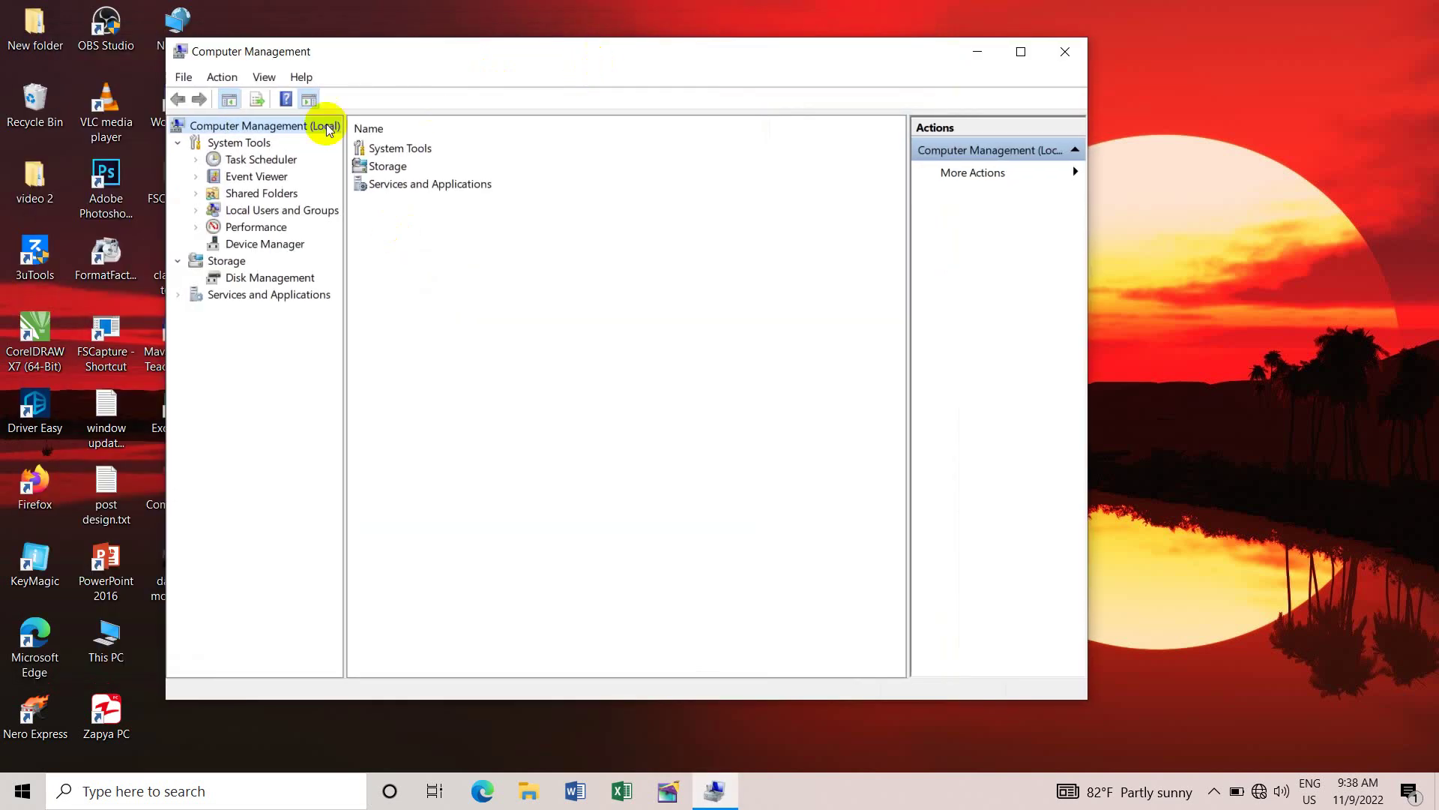
left_click_drag(425, 57, 491, 42)
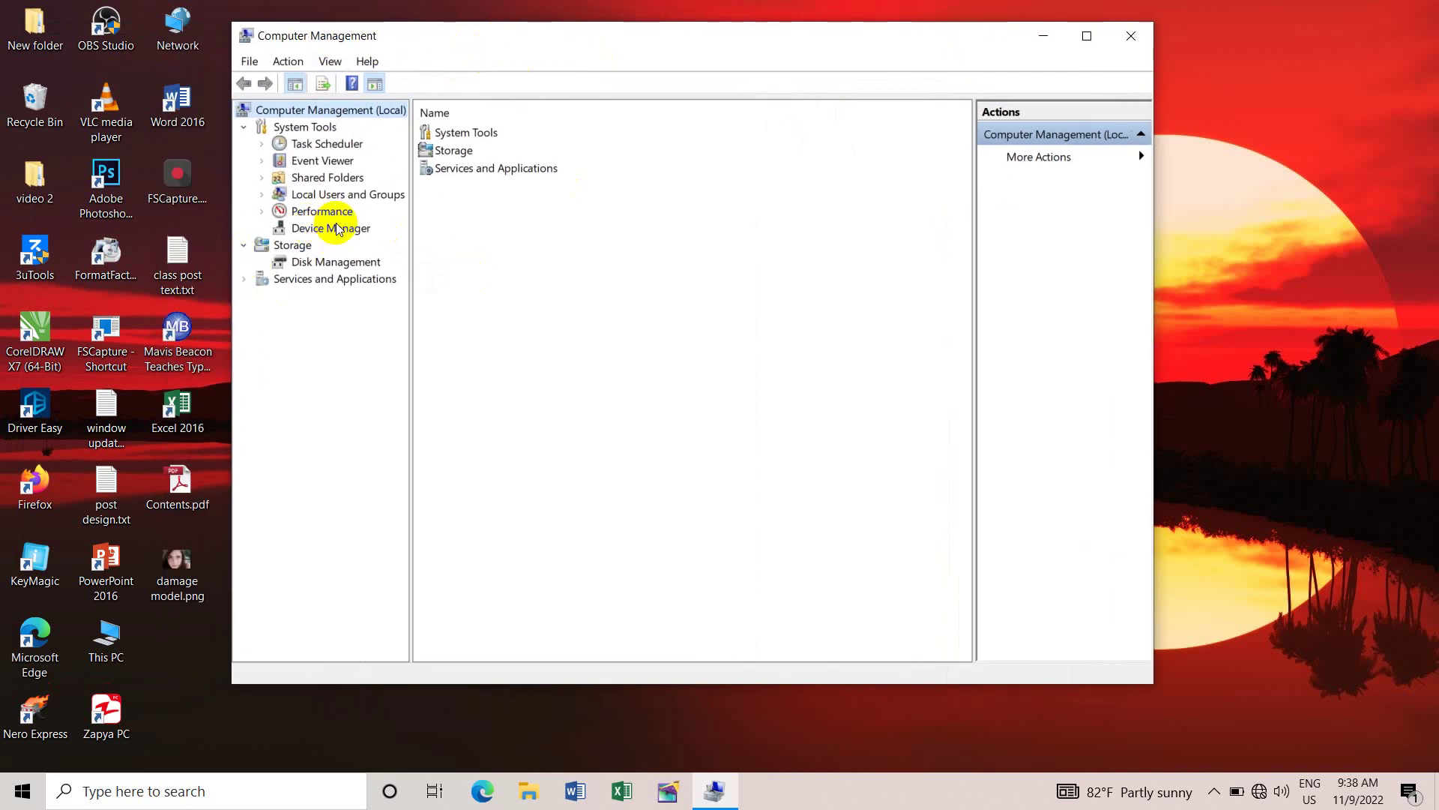
left_click(332, 262)
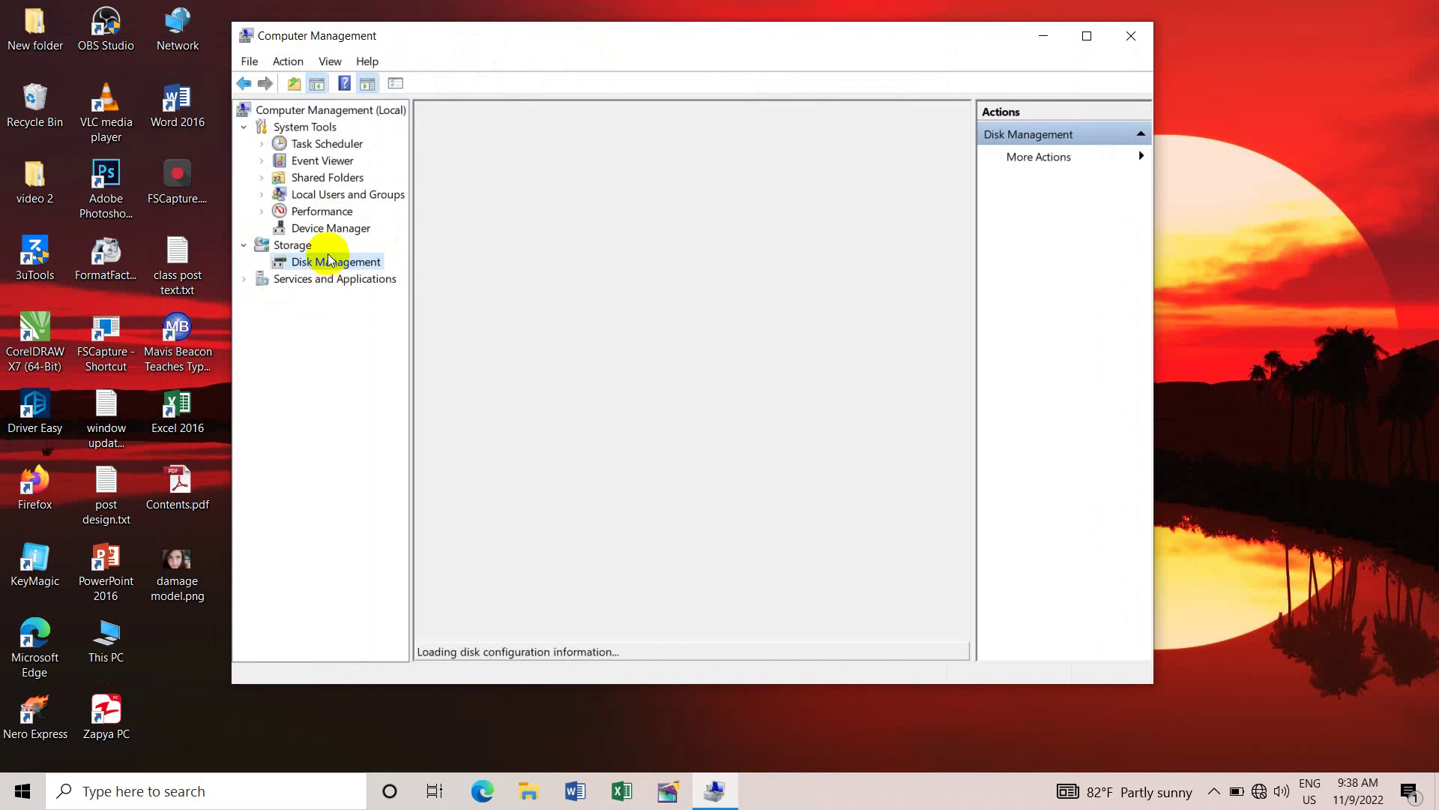
left_click(334, 234)
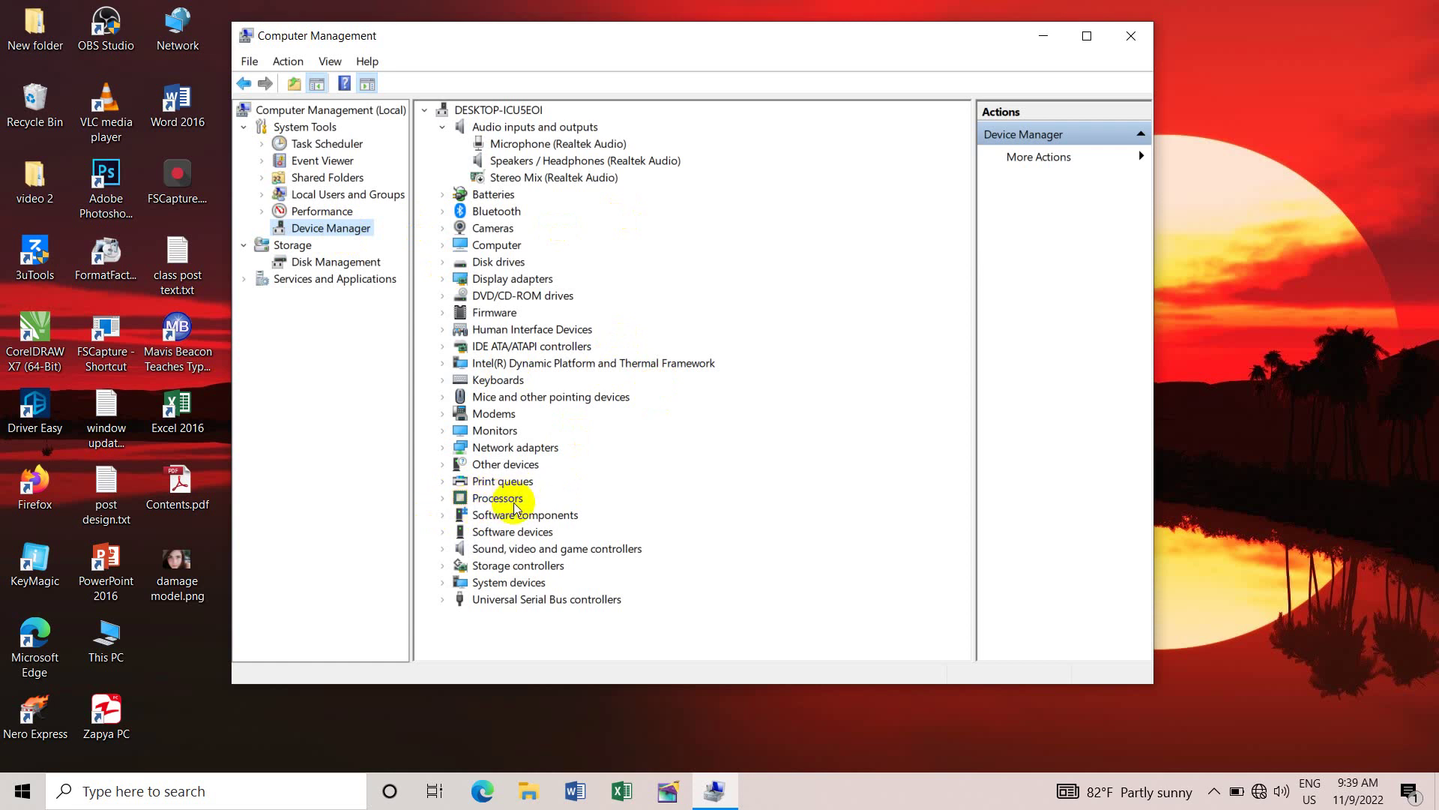
Step: Expand the Processors category to check the CPU model, and close Computer Management
left_click(443, 500)
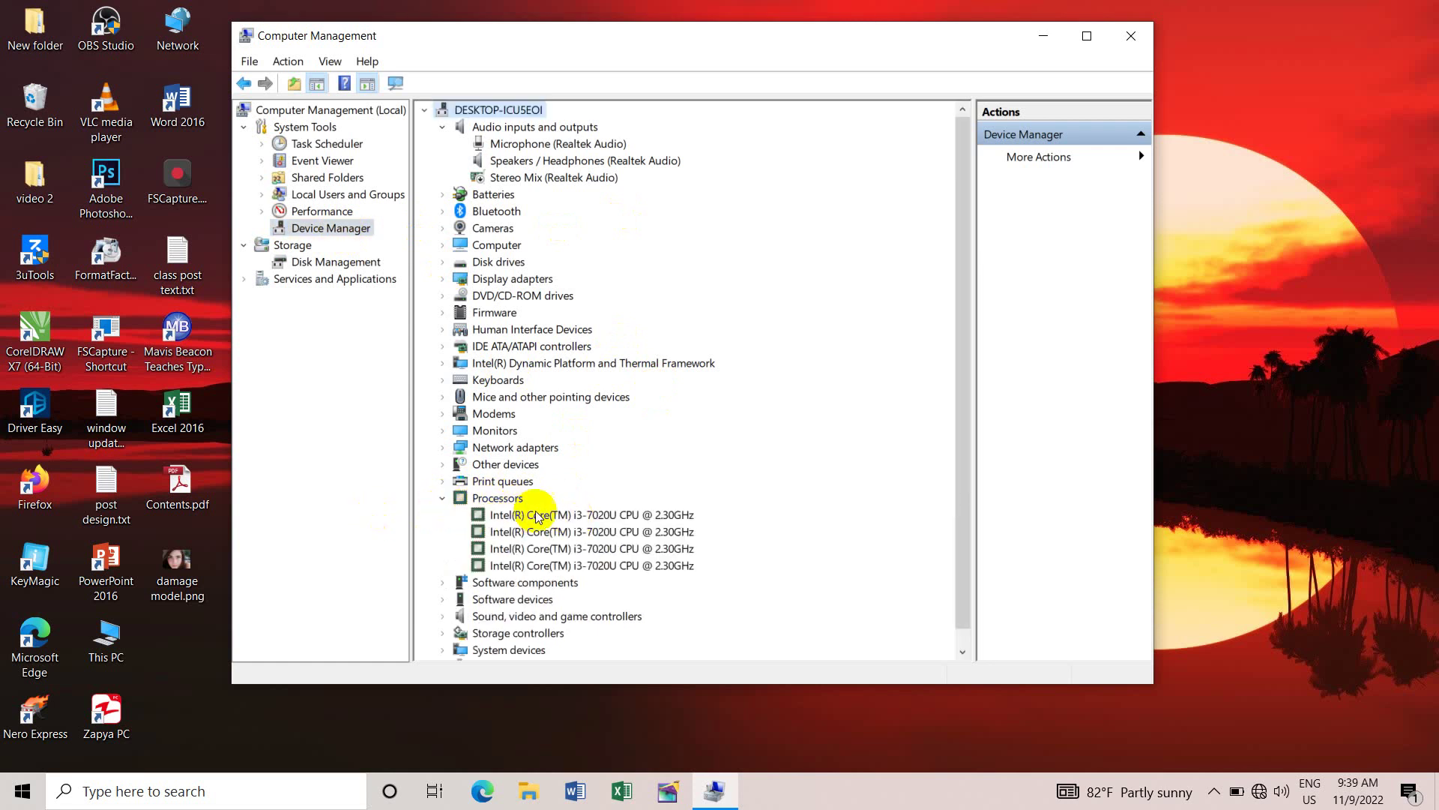
left_click(566, 517)
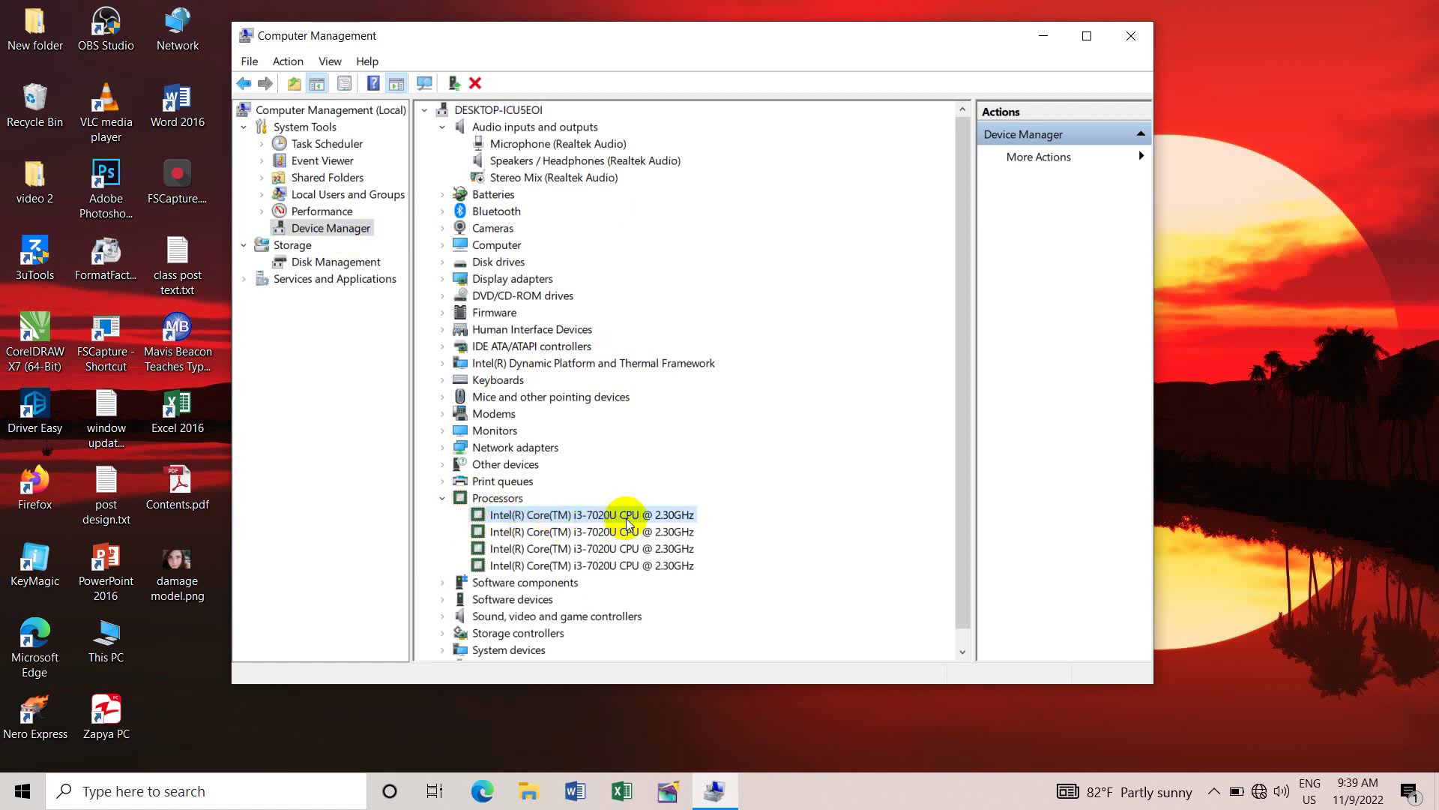
left_click(132, 638)
left_click(113, 649)
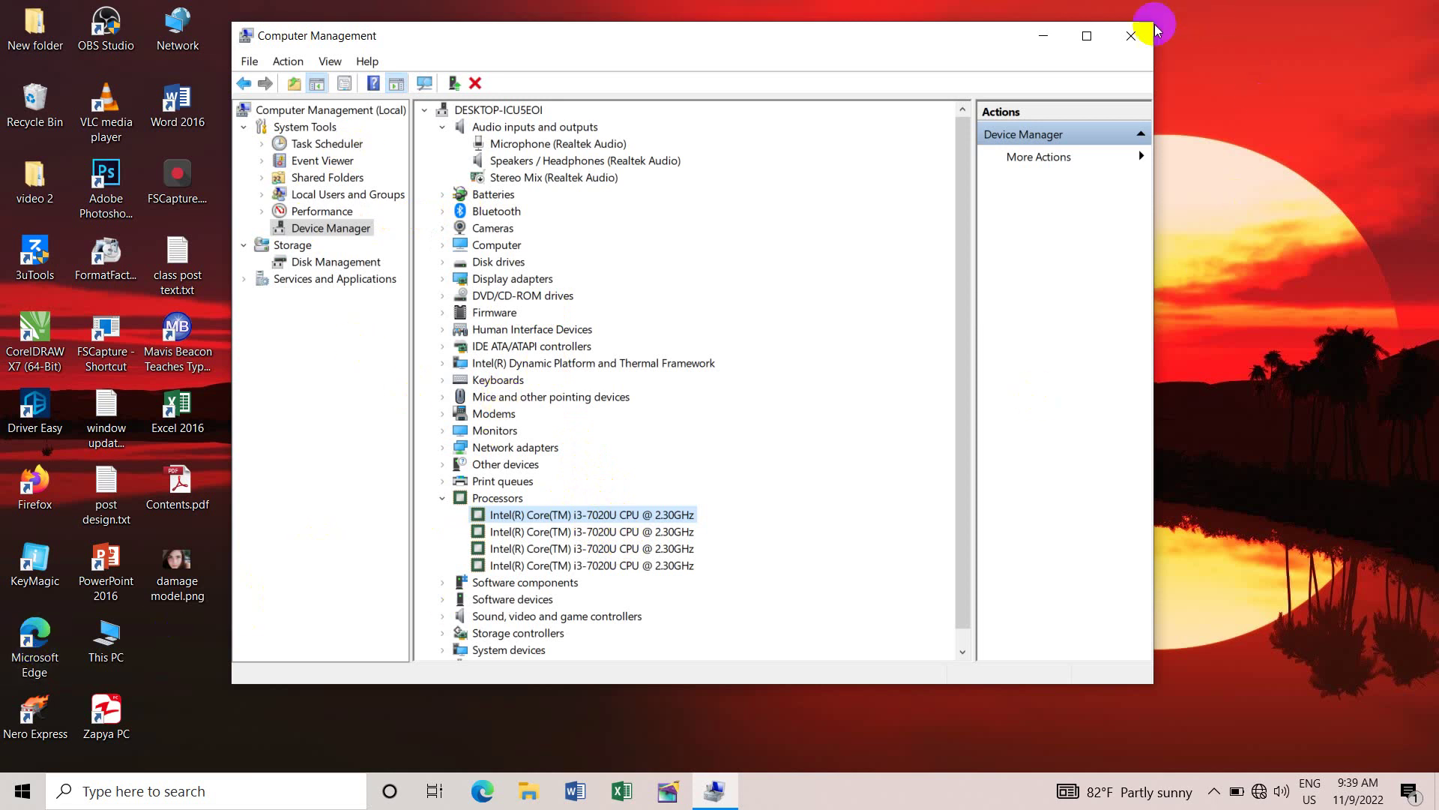
left_click(1132, 39)
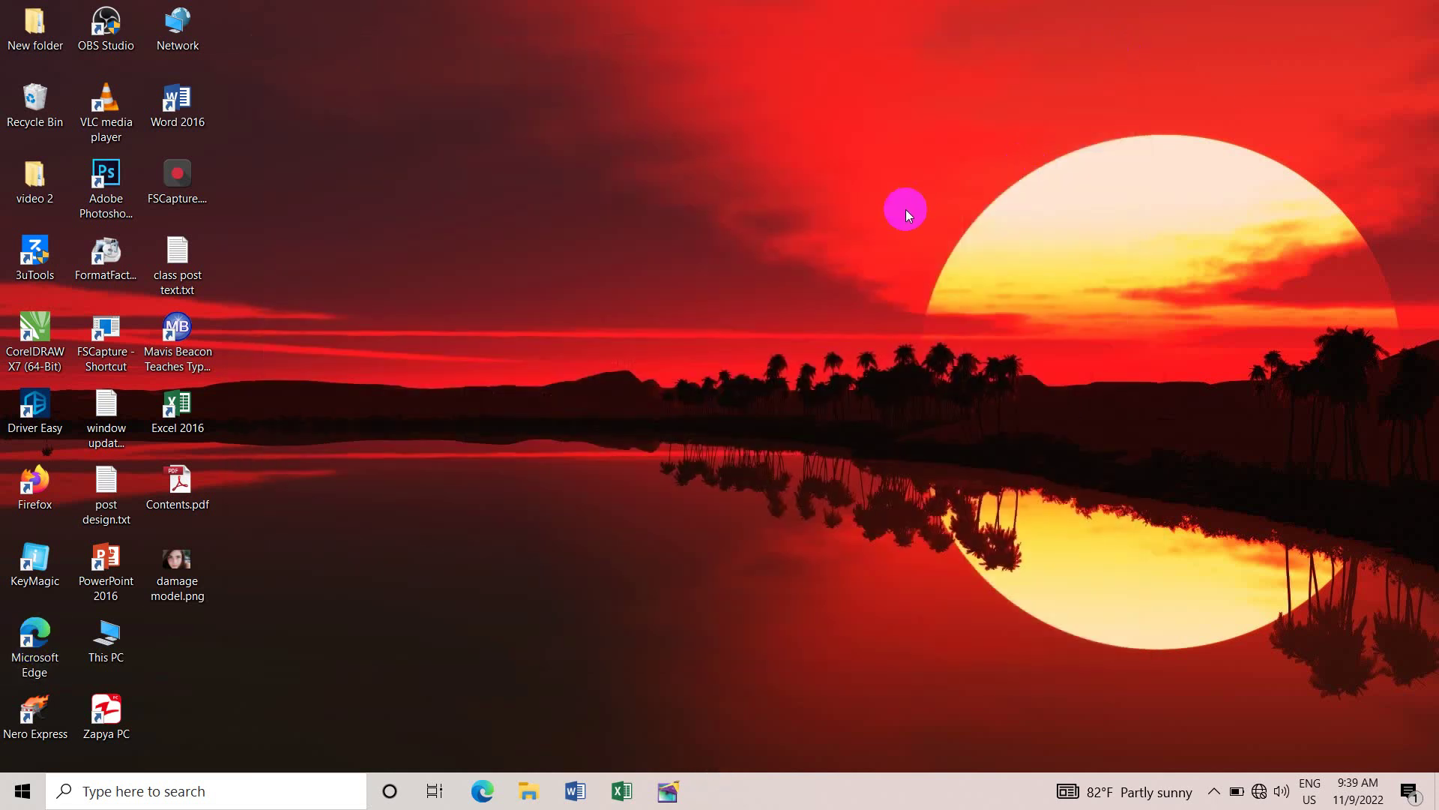
Step: Launch Device Manager by running devmgmt.msc from the Run dialog
key("super+r")
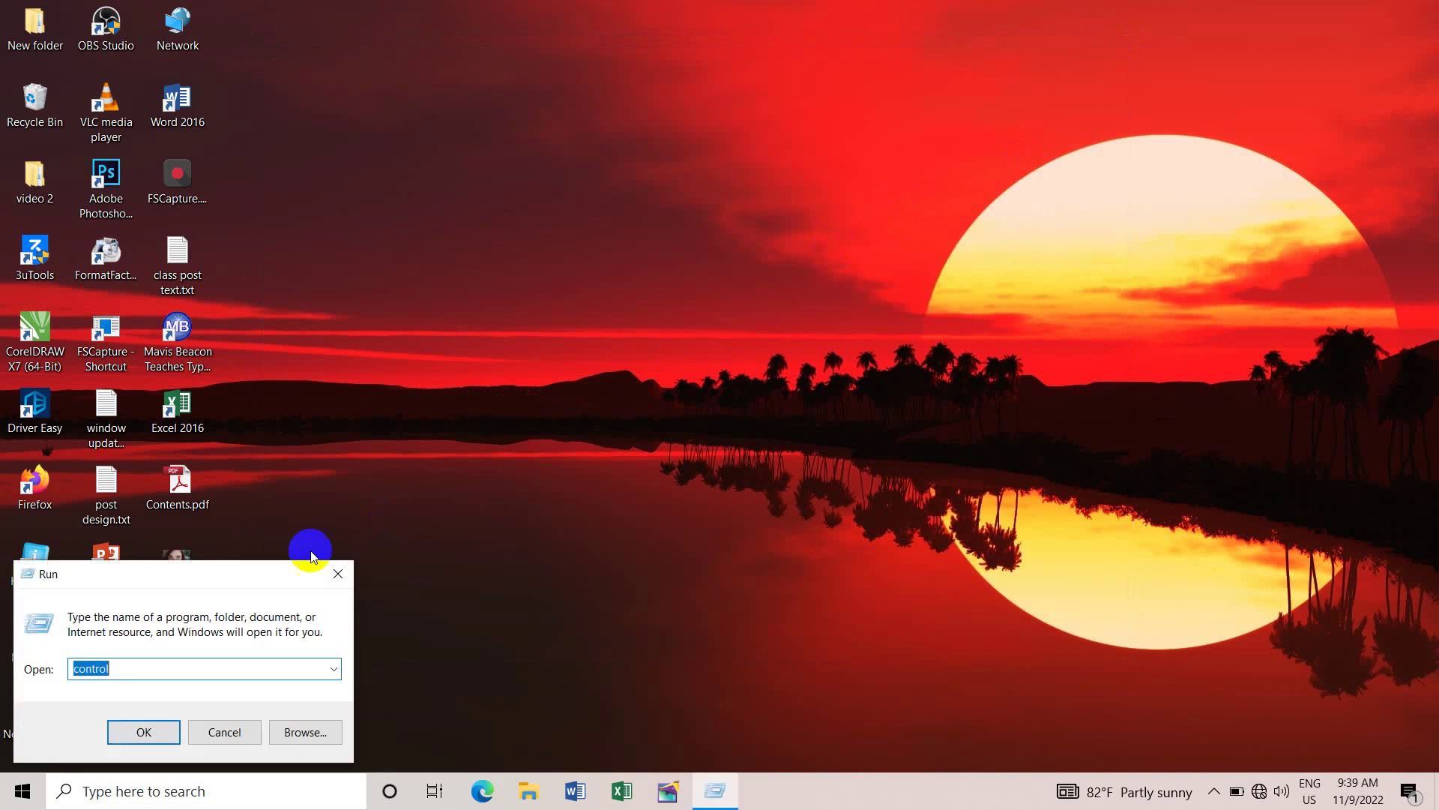
left_click_drag(273, 578, 880, 127)
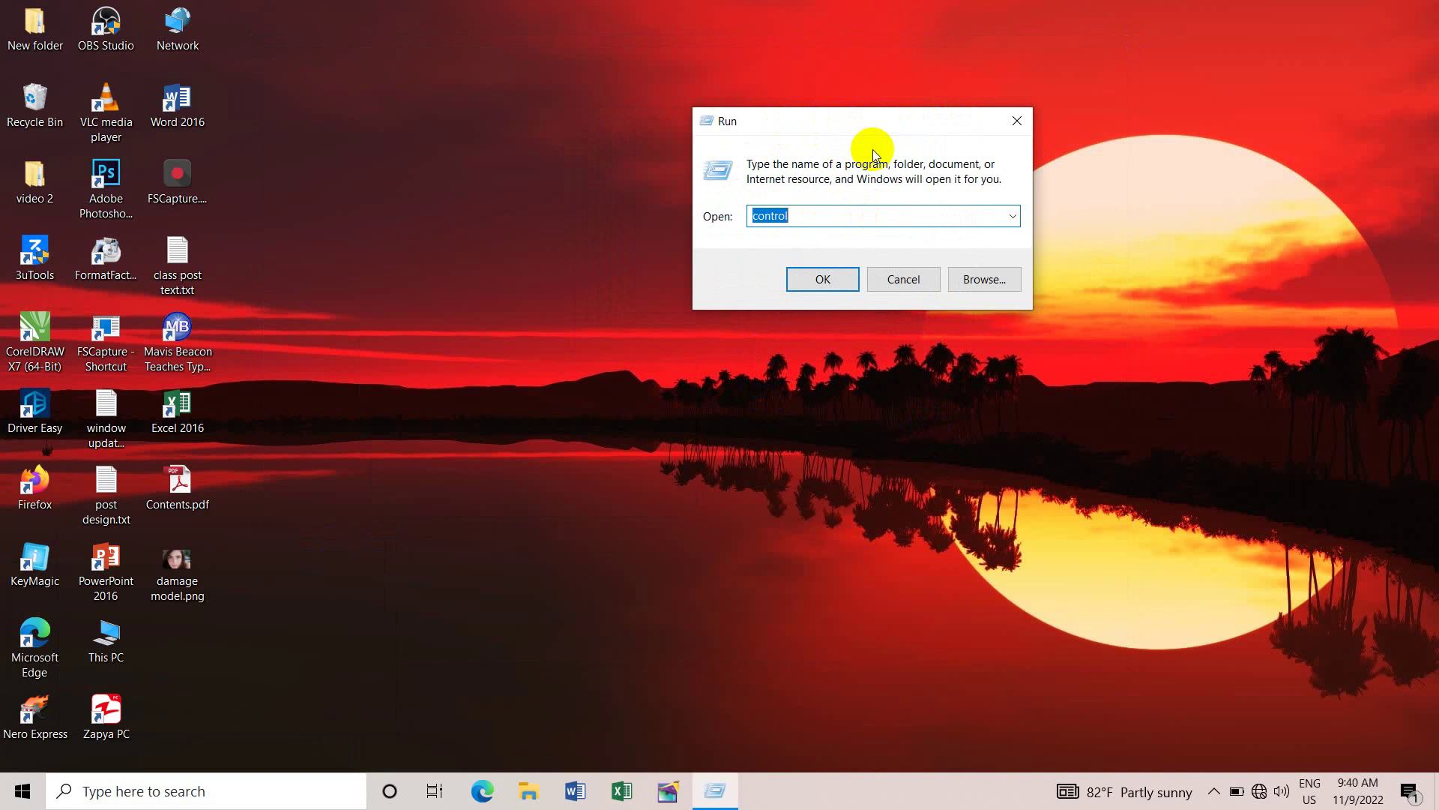
type("dev")
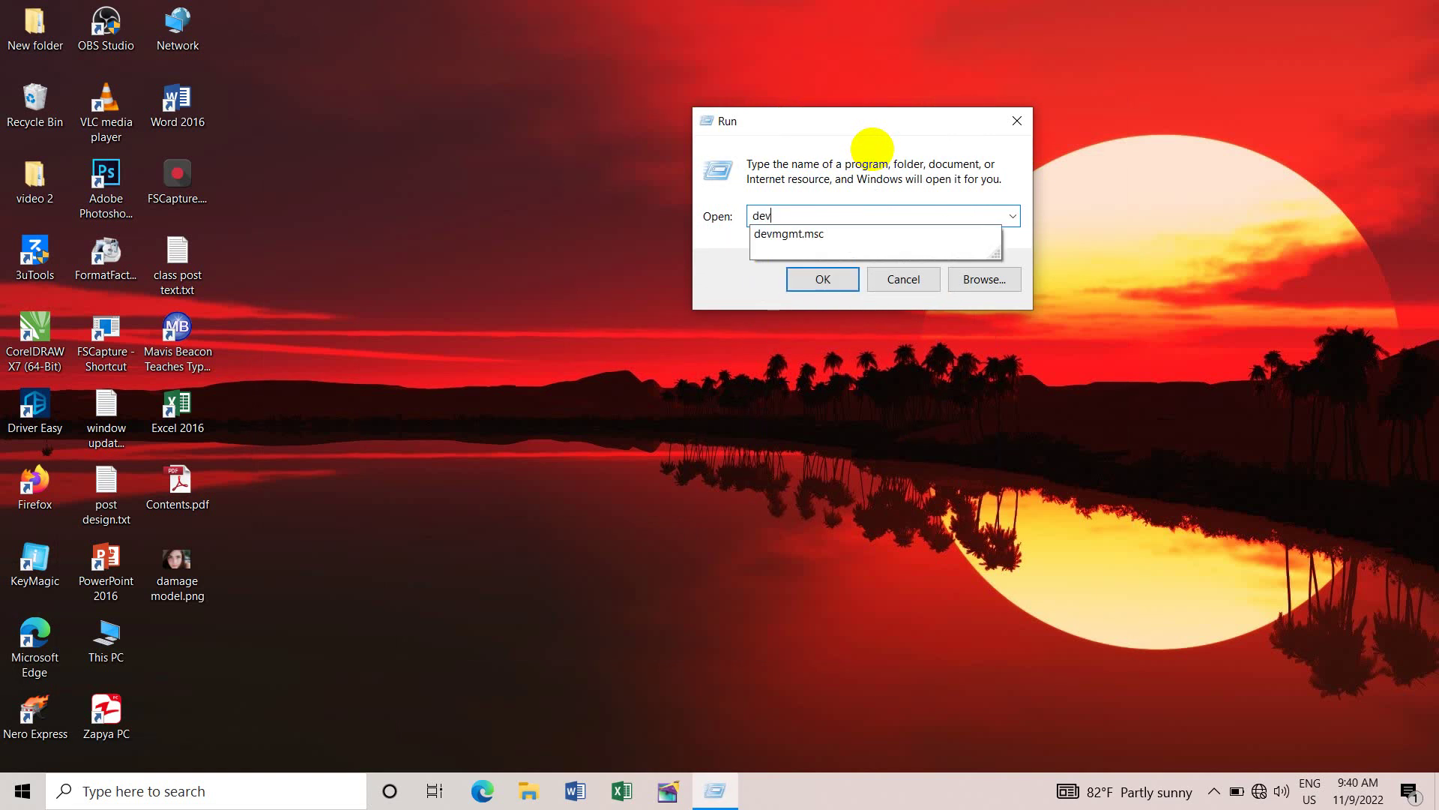
key("Down")
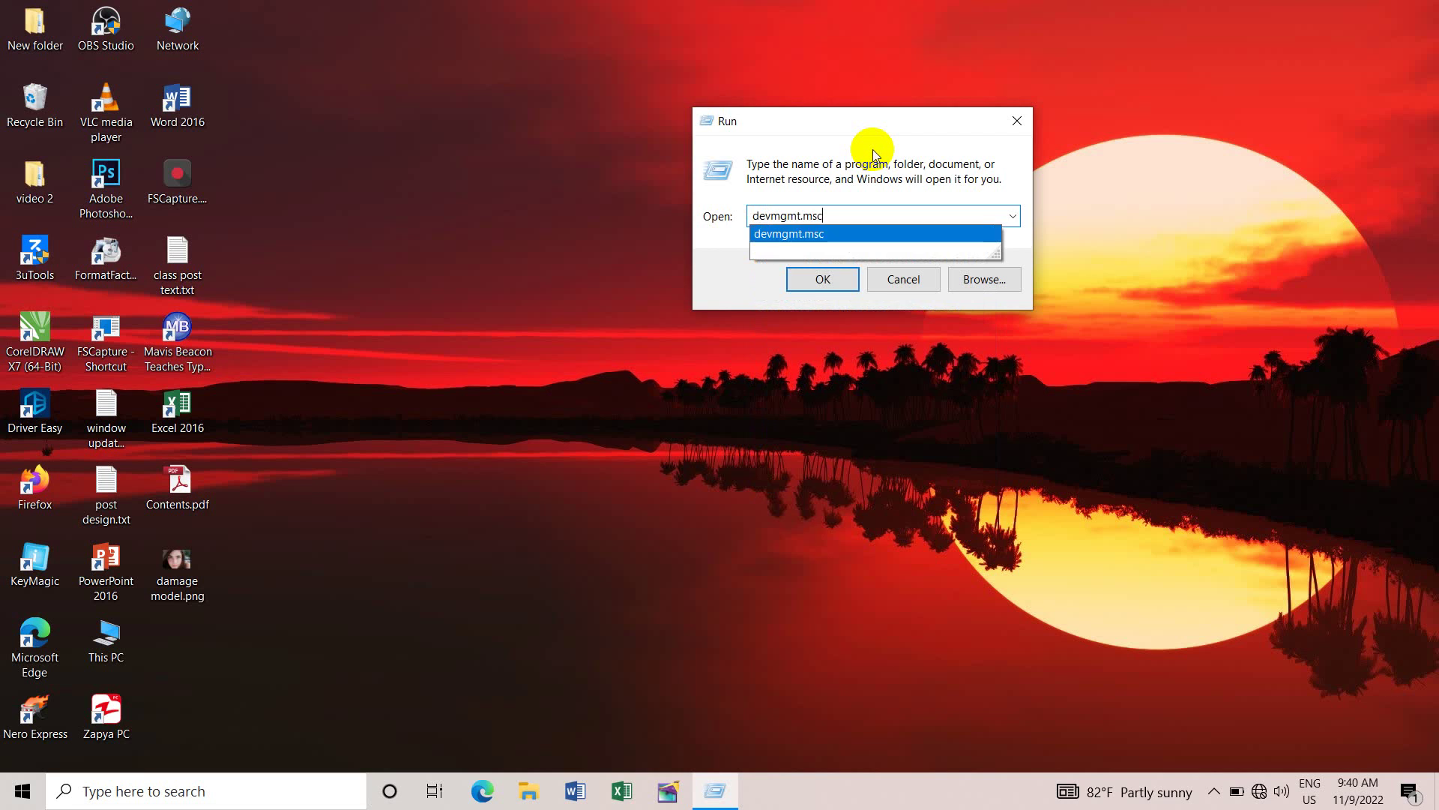
left_click(831, 282)
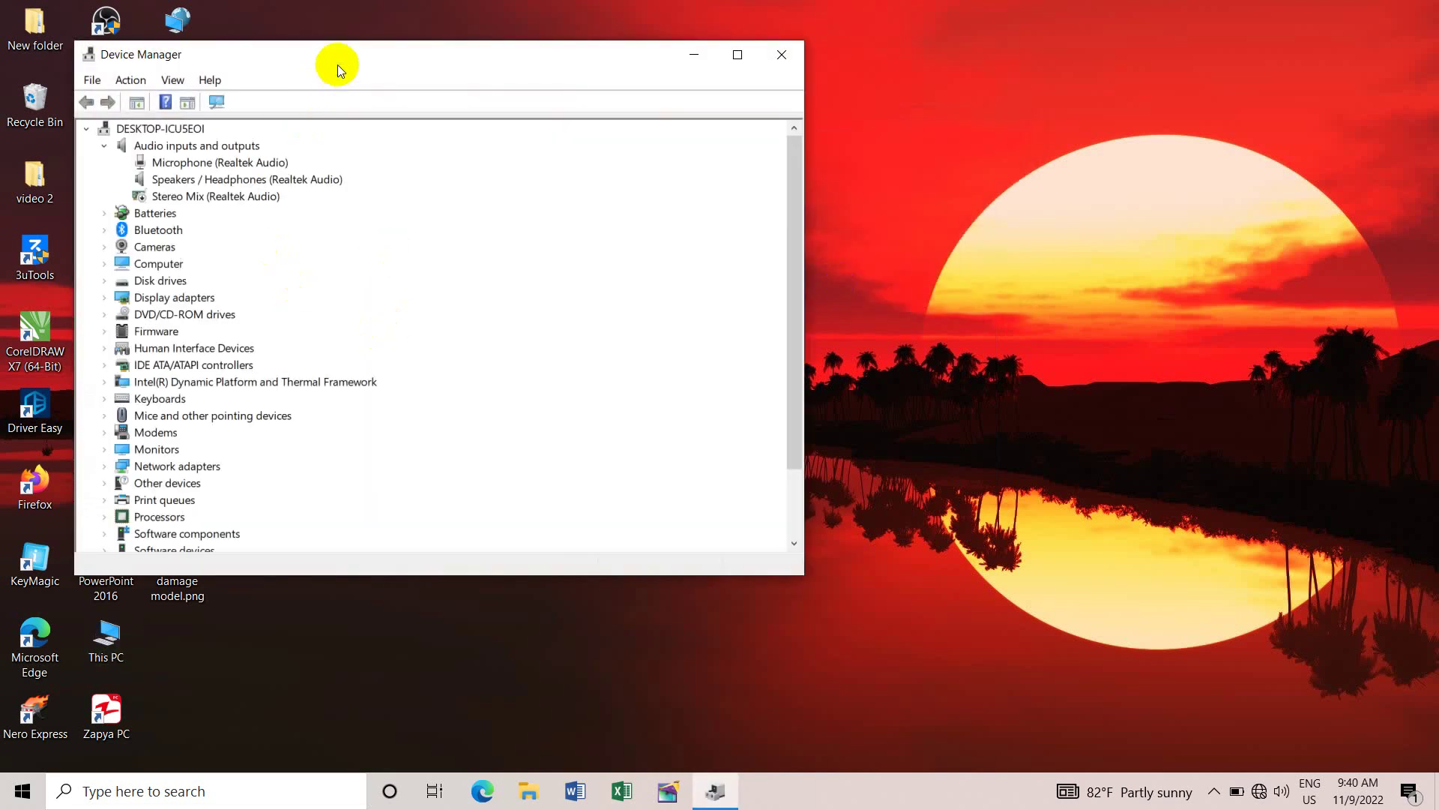
Step: Check the first processor entry under Processors in Device Manager, and close the window
left_click_drag(337, 65, 539, 45)
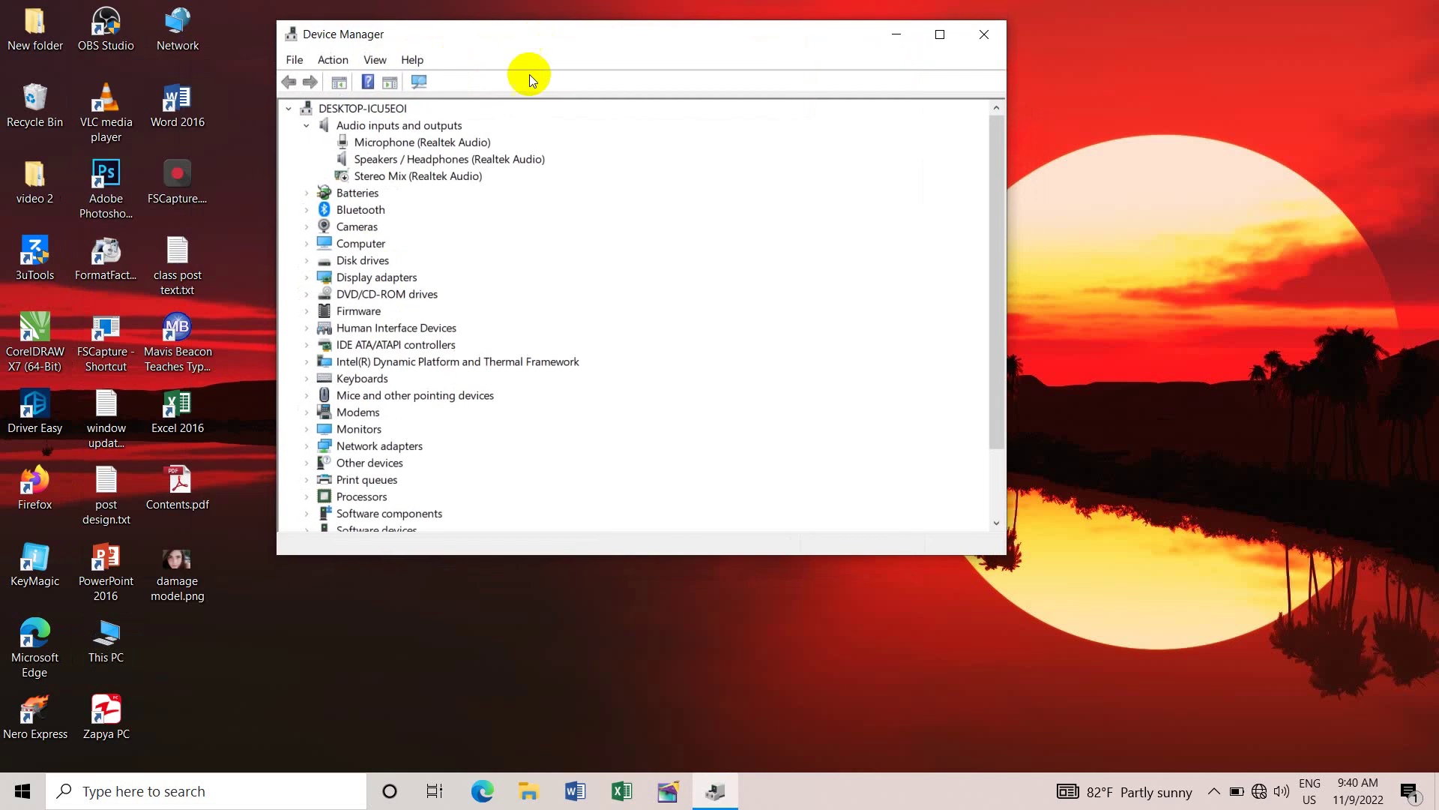
left_click(306, 497)
left_click(453, 462)
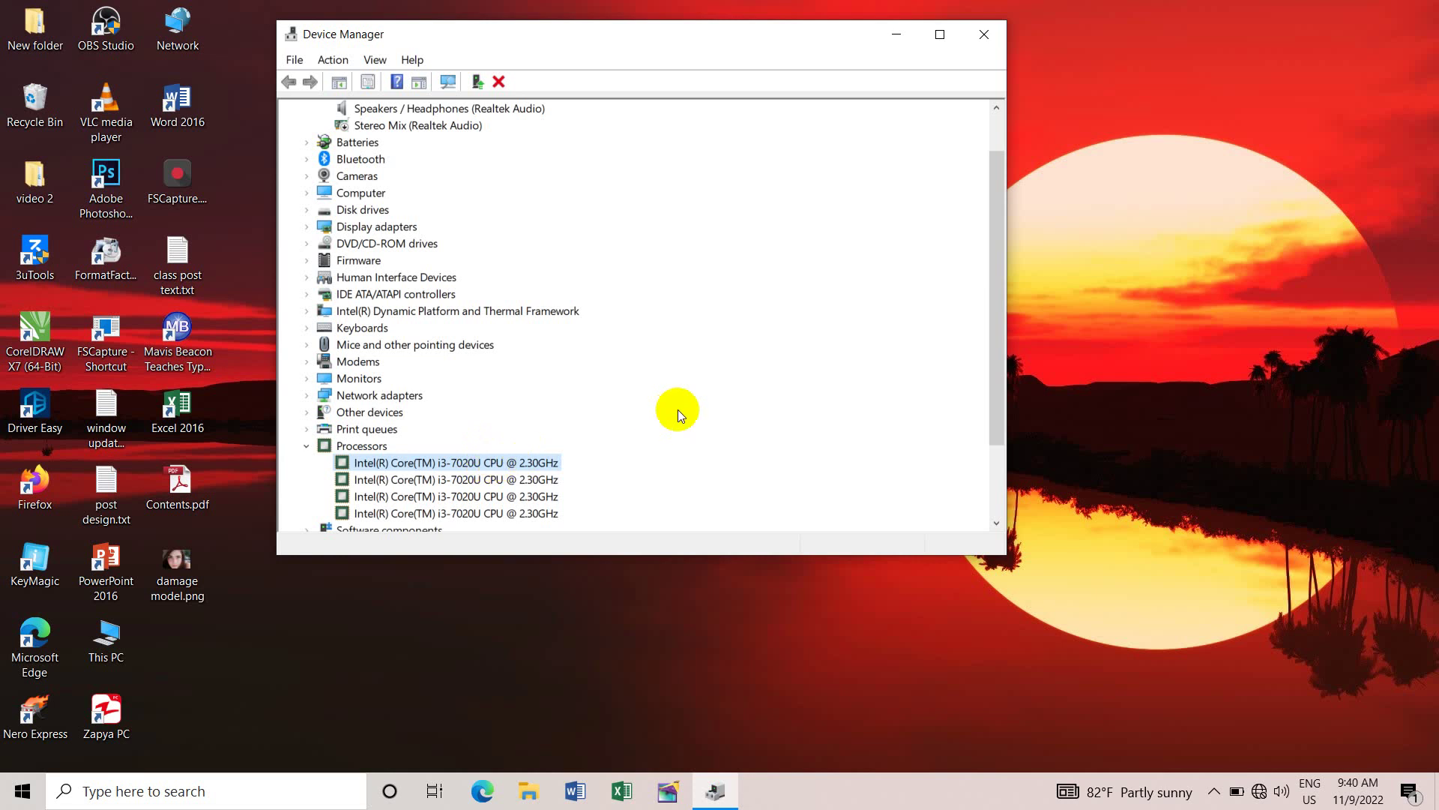
left_click(984, 35)
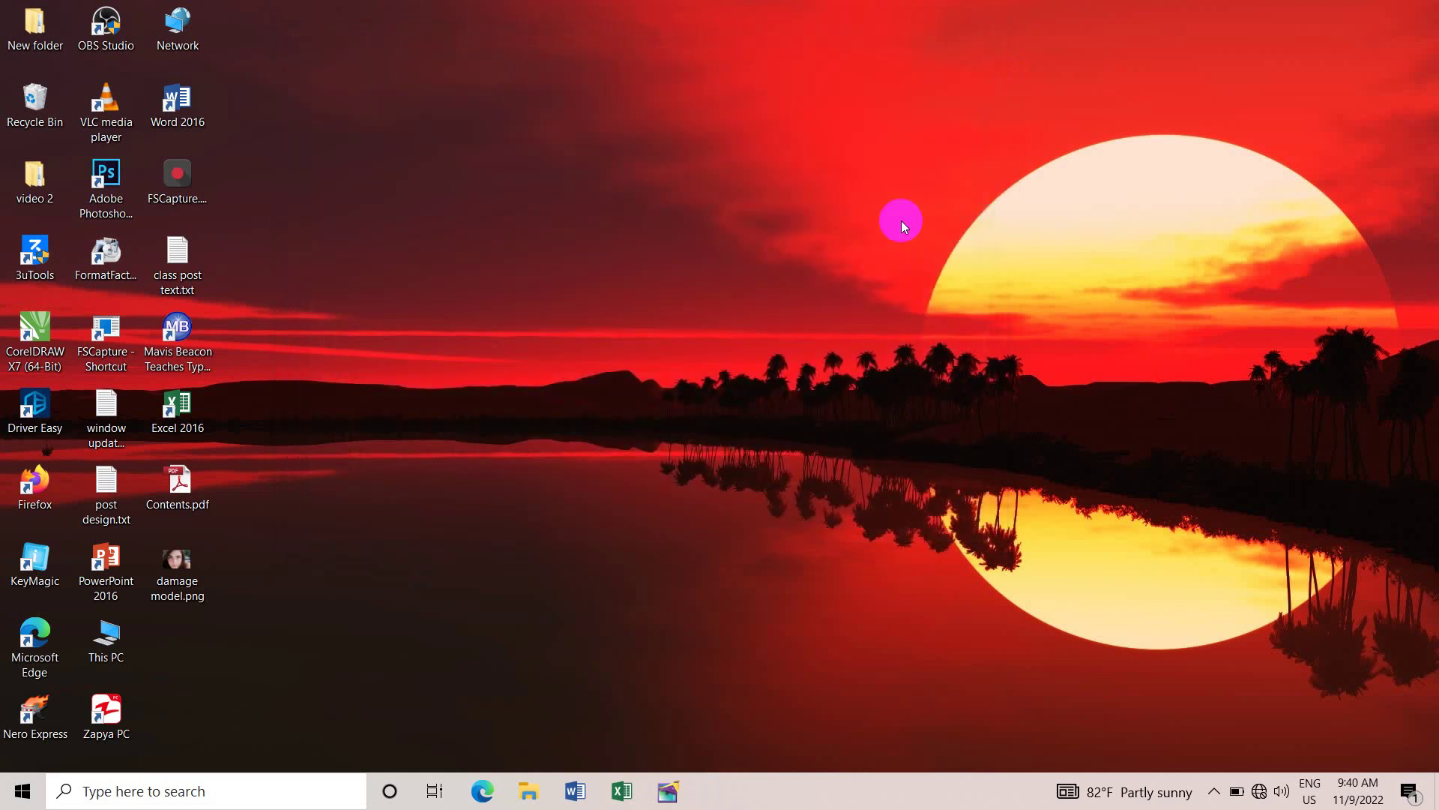
Step: Refresh the desktop and open Task Manager, moving its window nearer the middle of the desktop
right_click(586, 213)
left_click(668, 301)
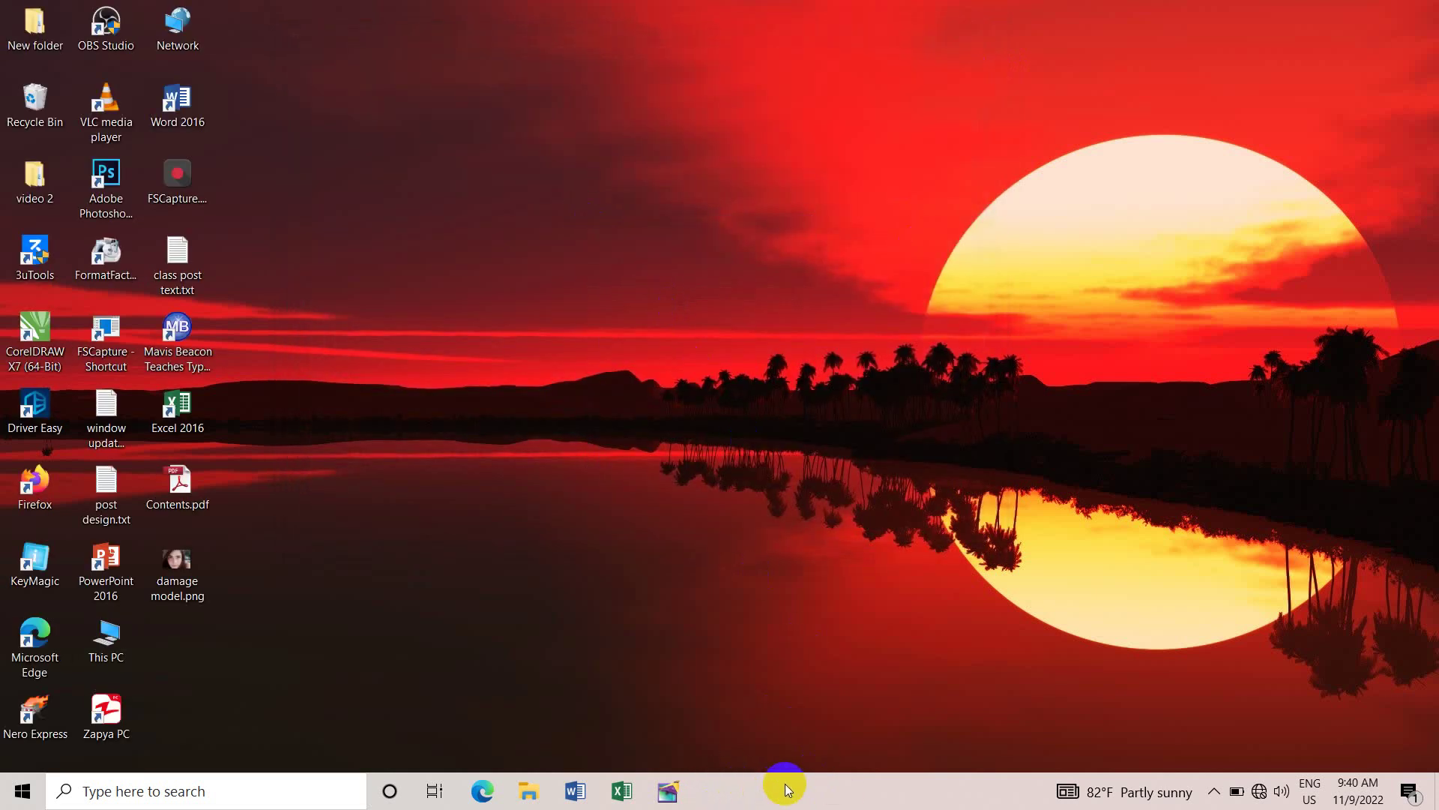
left_click(670, 791)
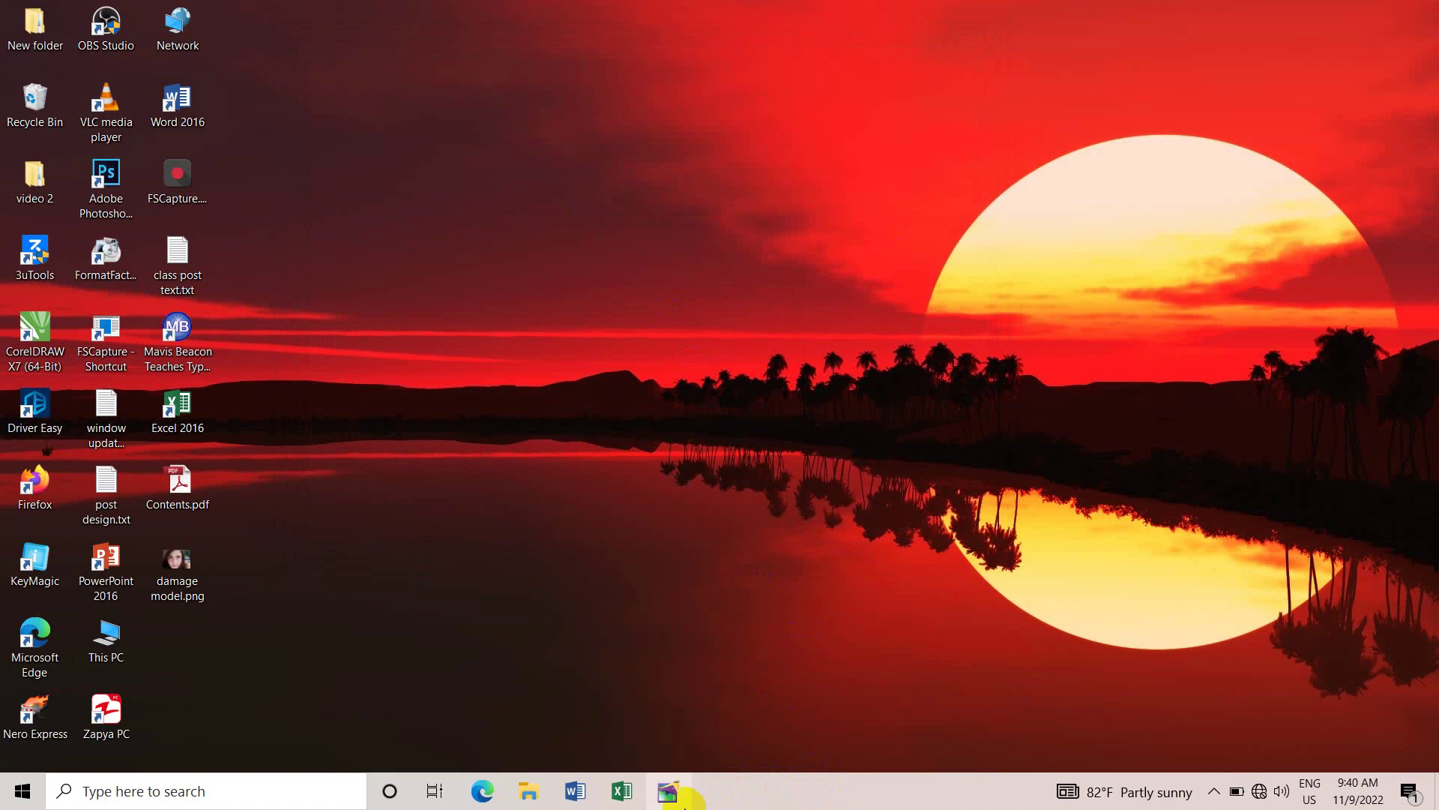
right_click(785, 792)
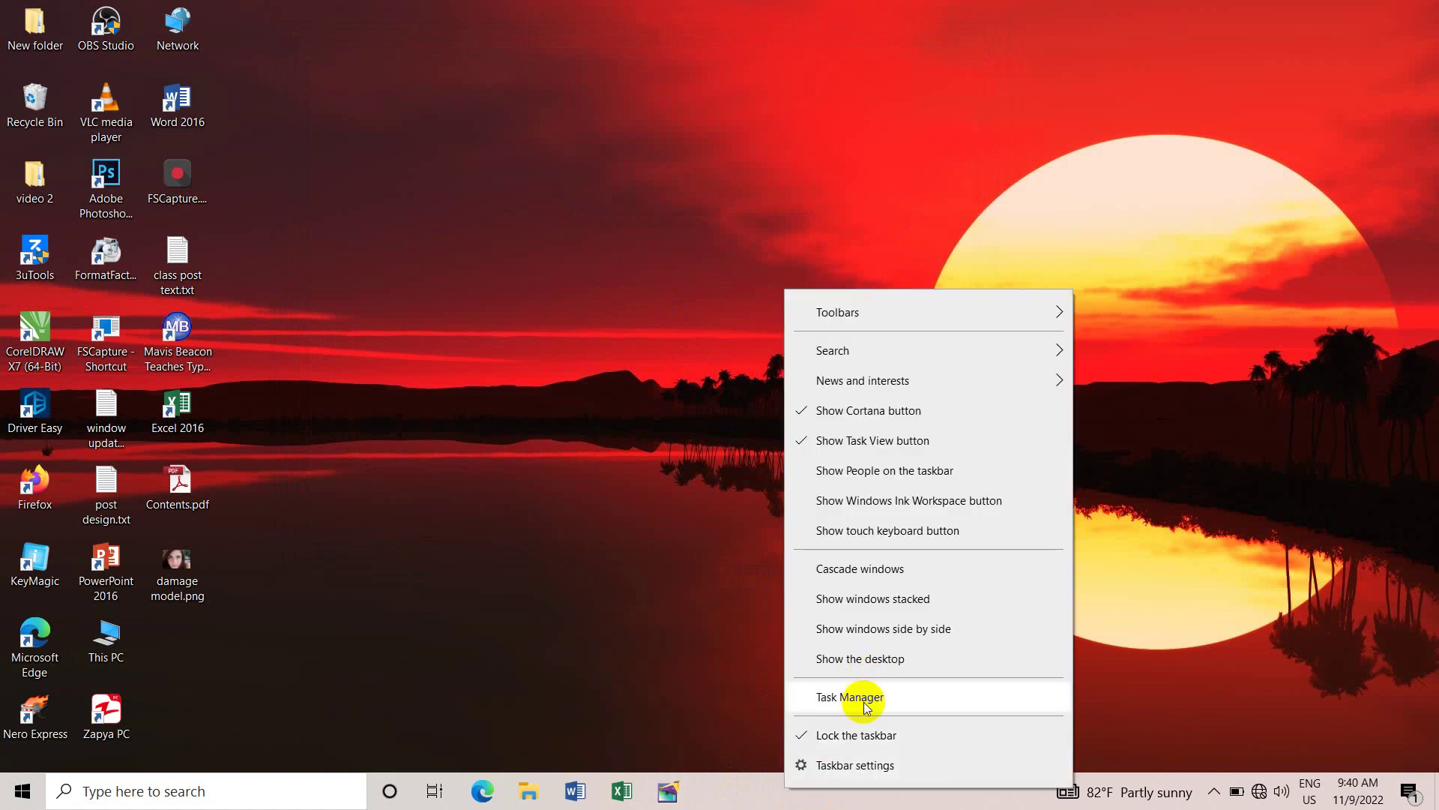
left_click(822, 695)
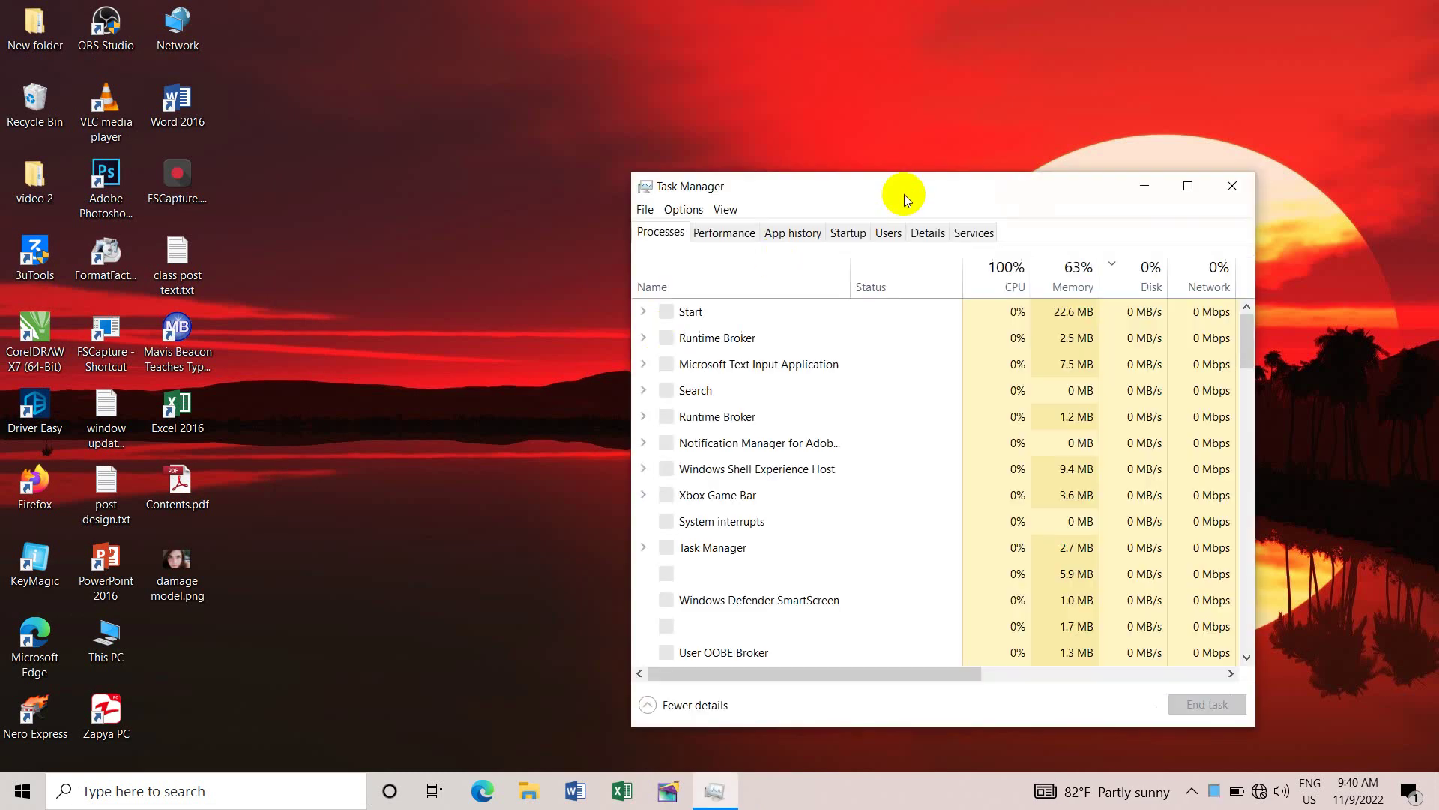
left_click_drag(904, 189, 842, 132)
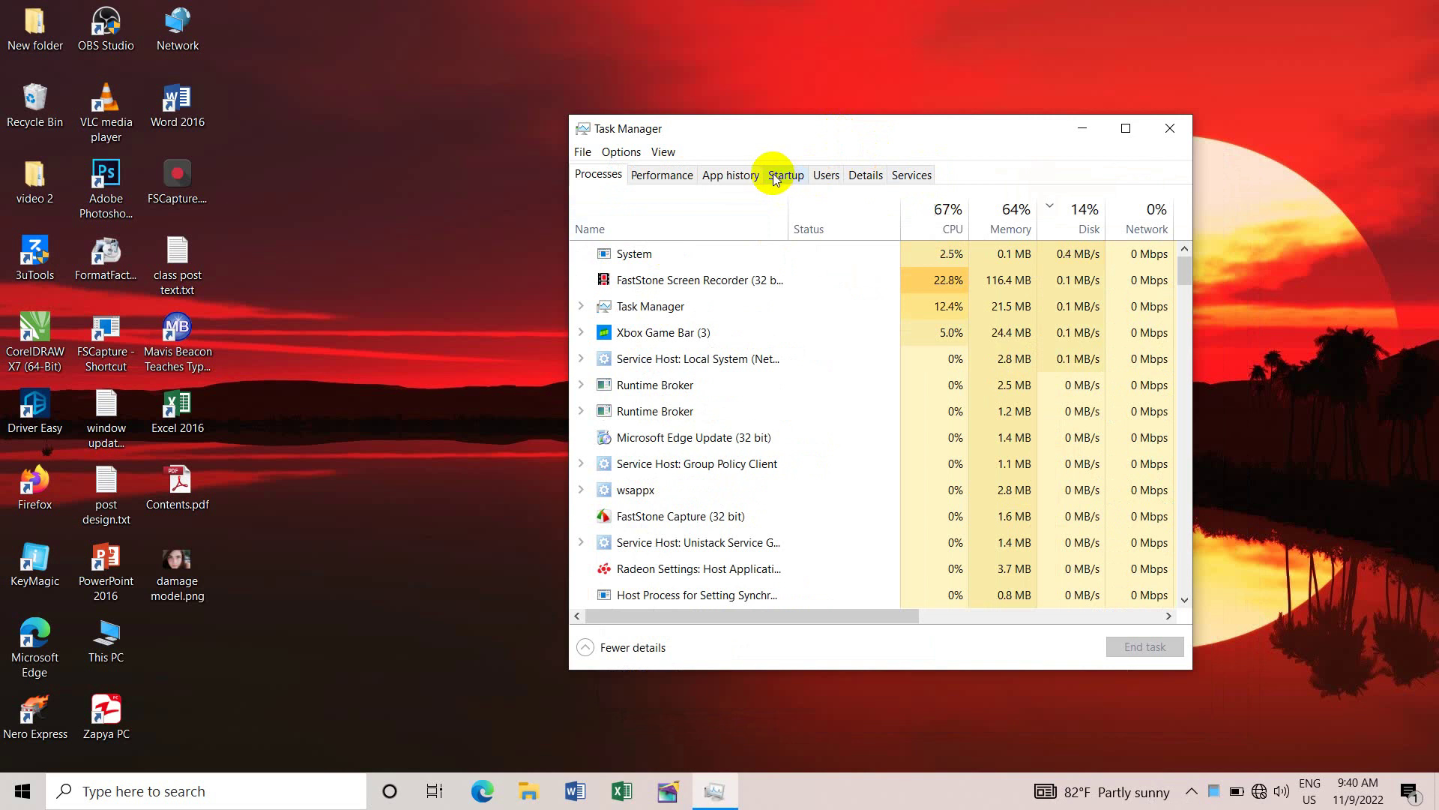
Step: Examine the performance details of the CPU, Memory, GPU 0 and GPU 1 in Task Manager
left_click(661, 178)
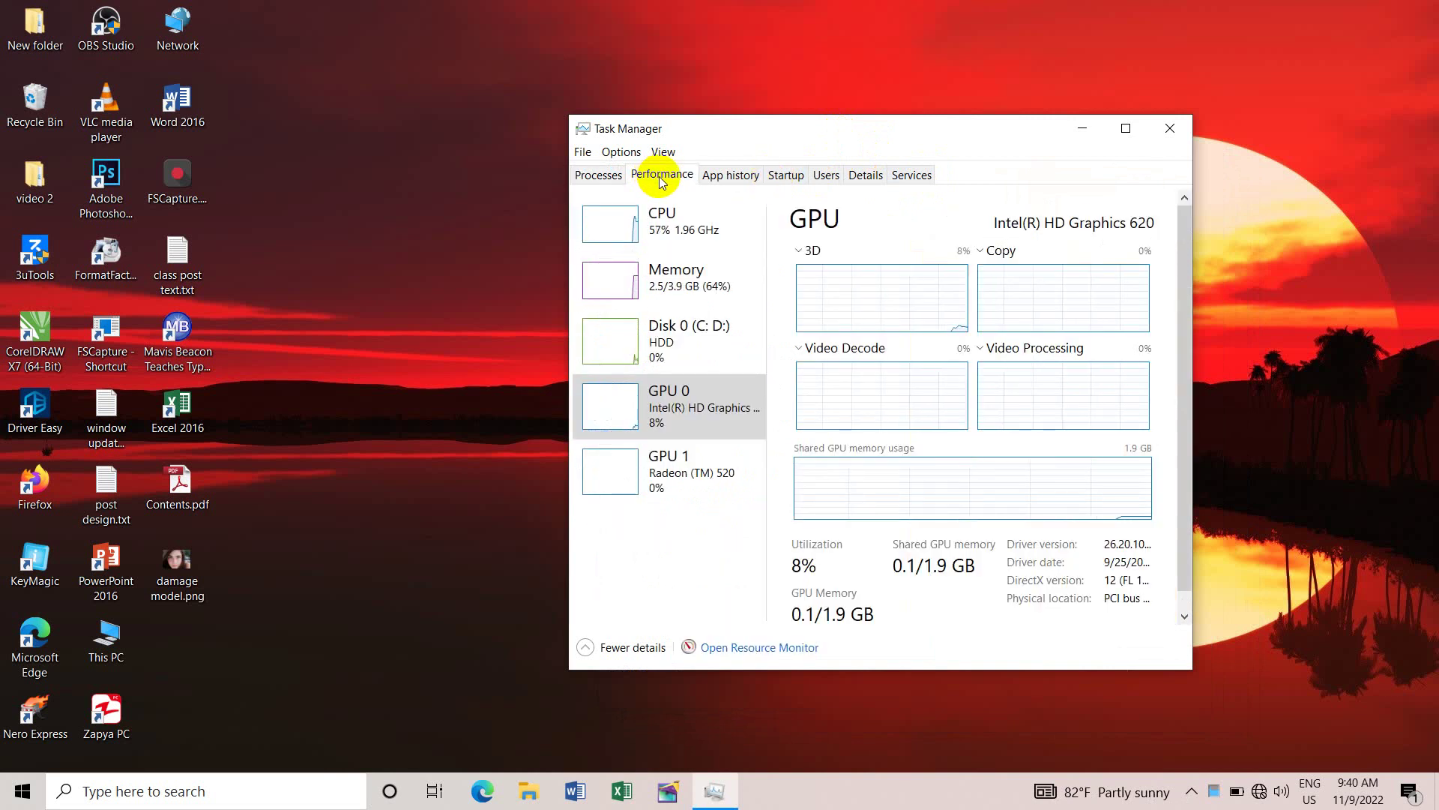
left_click(691, 228)
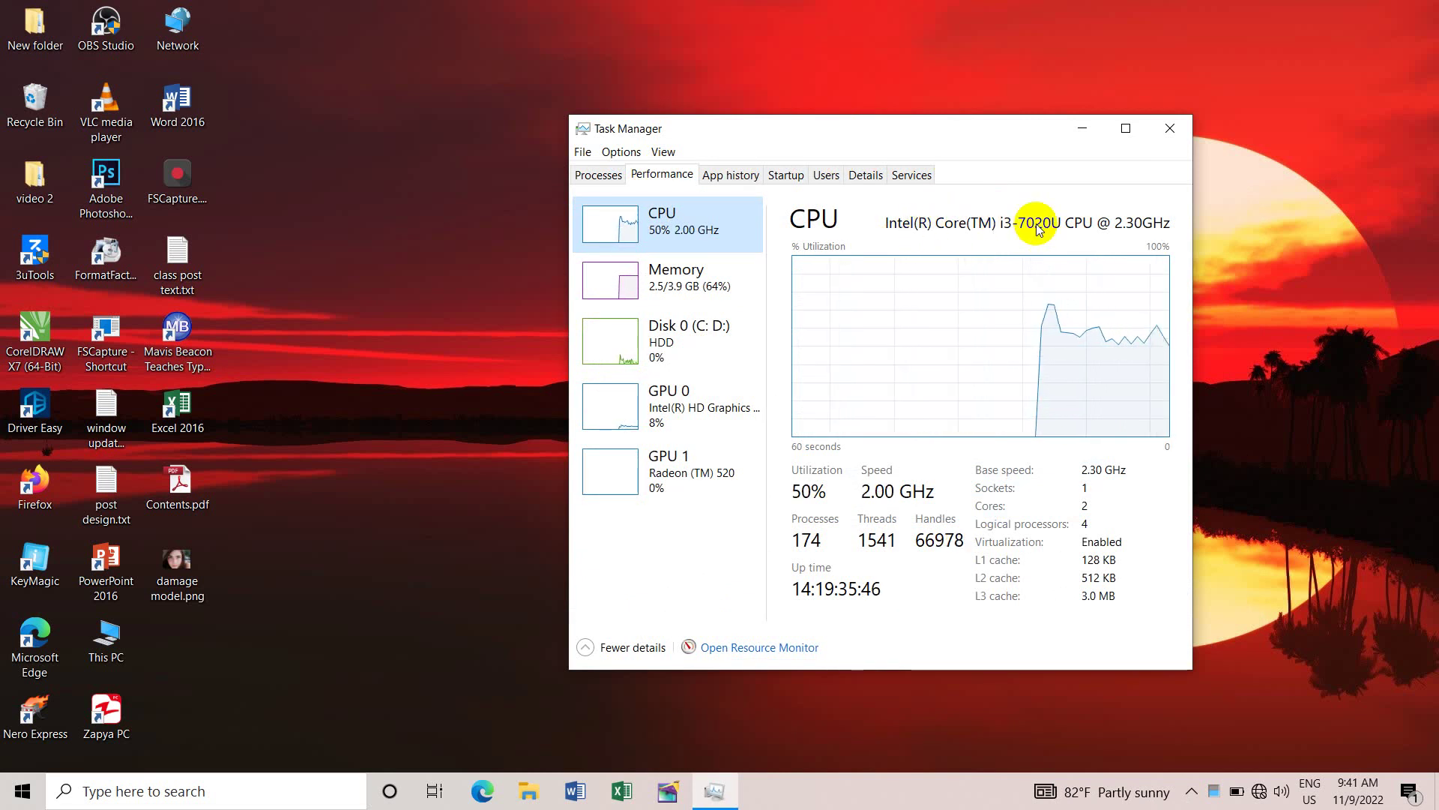
left_click(683, 283)
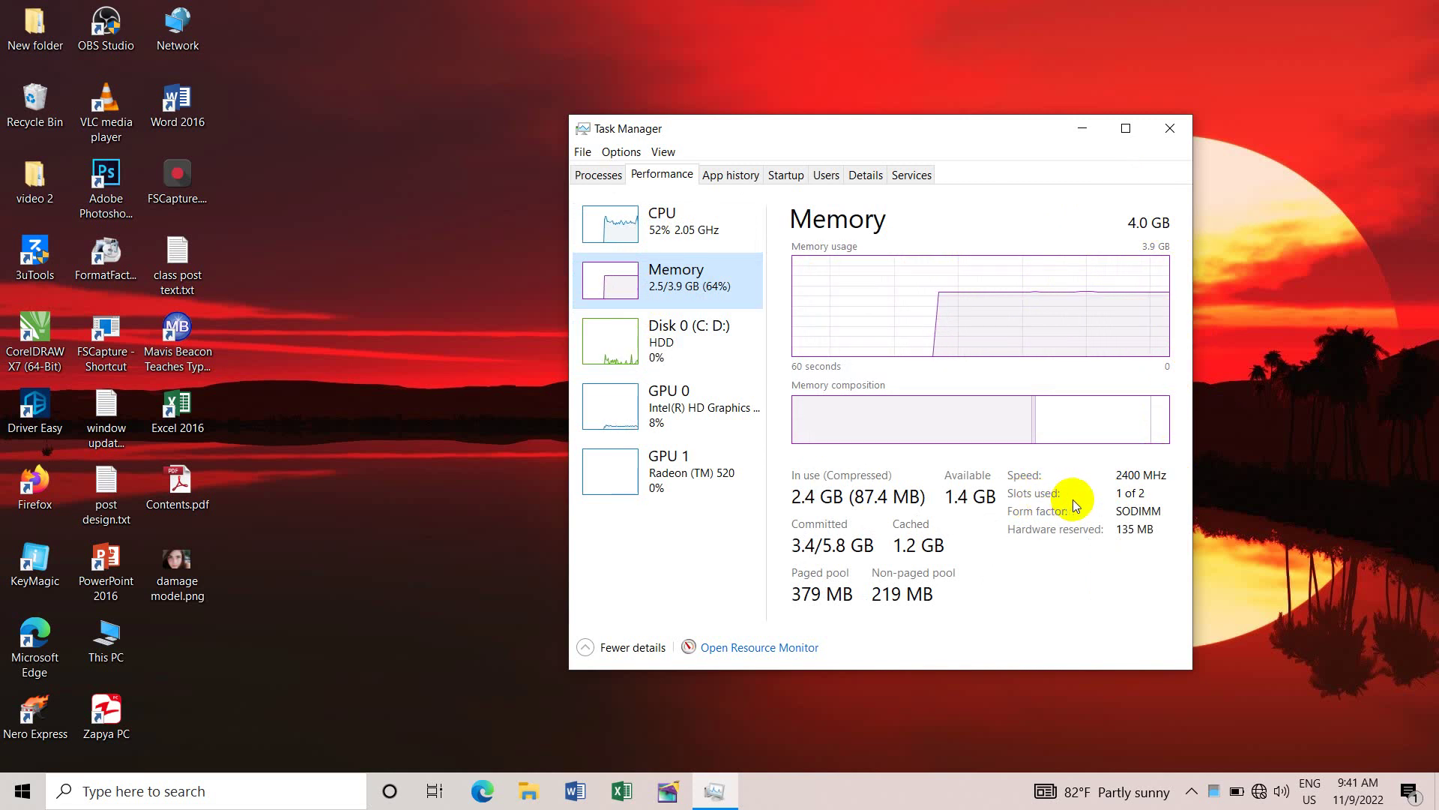
mouse_move(1145, 495)
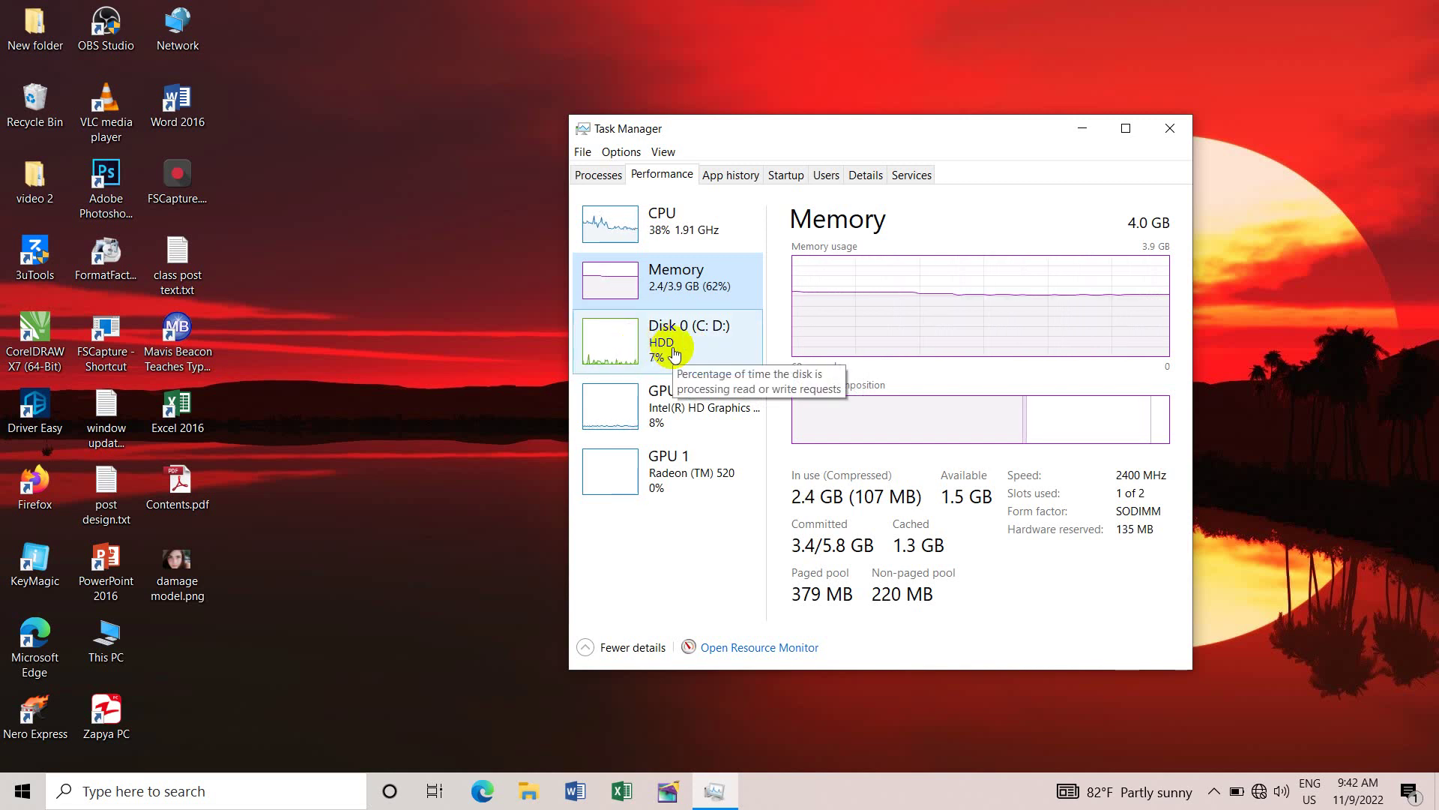
left_click(734, 422)
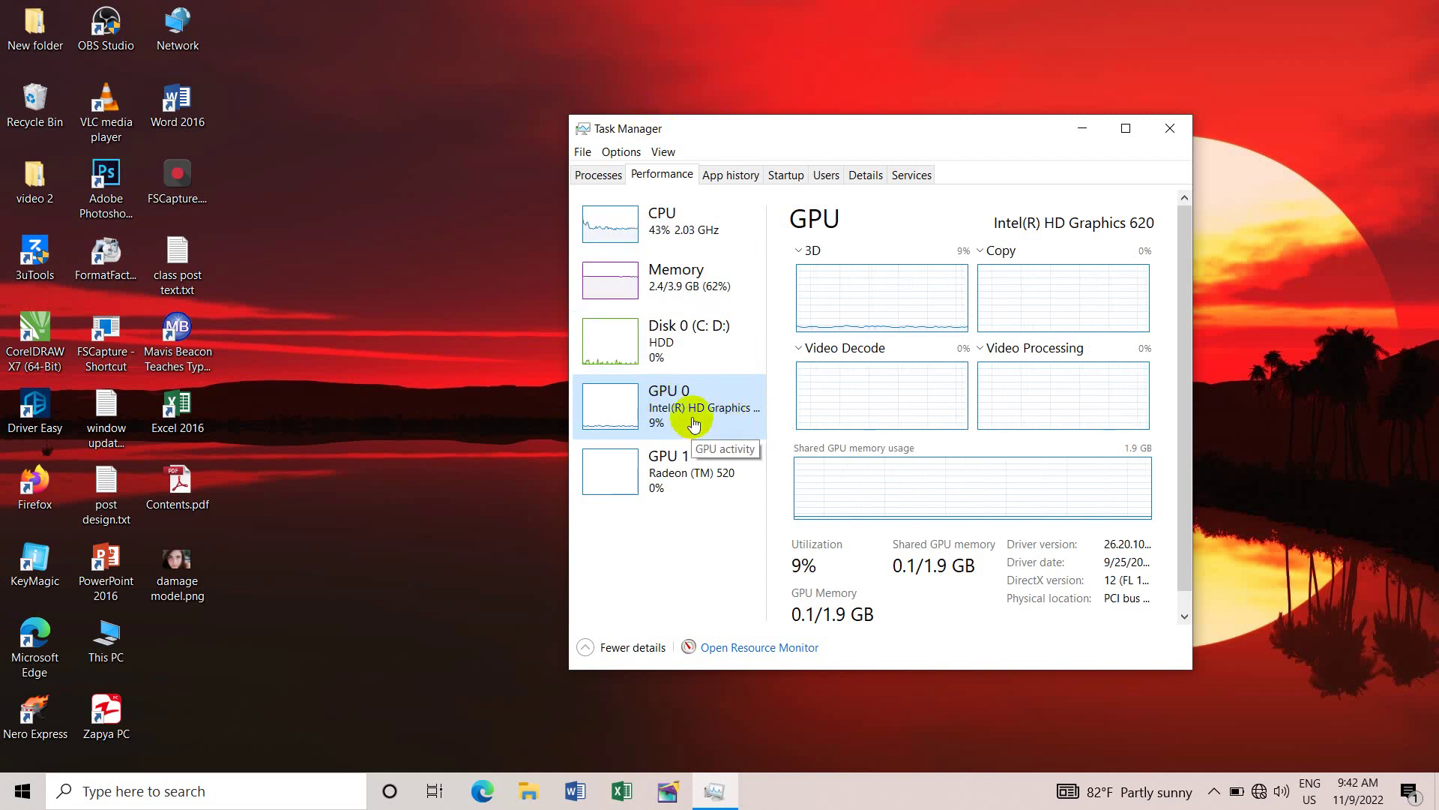
left_click(686, 469)
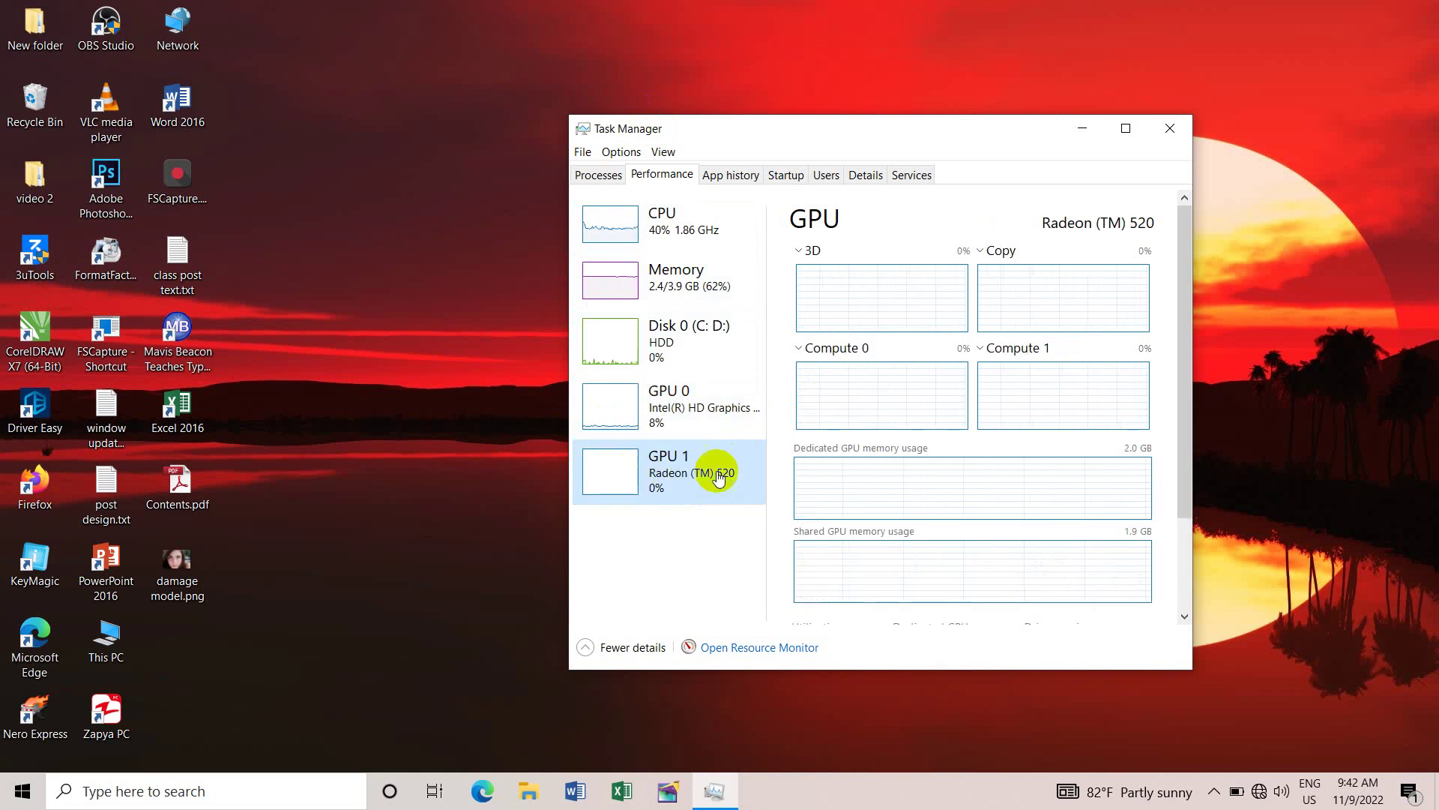